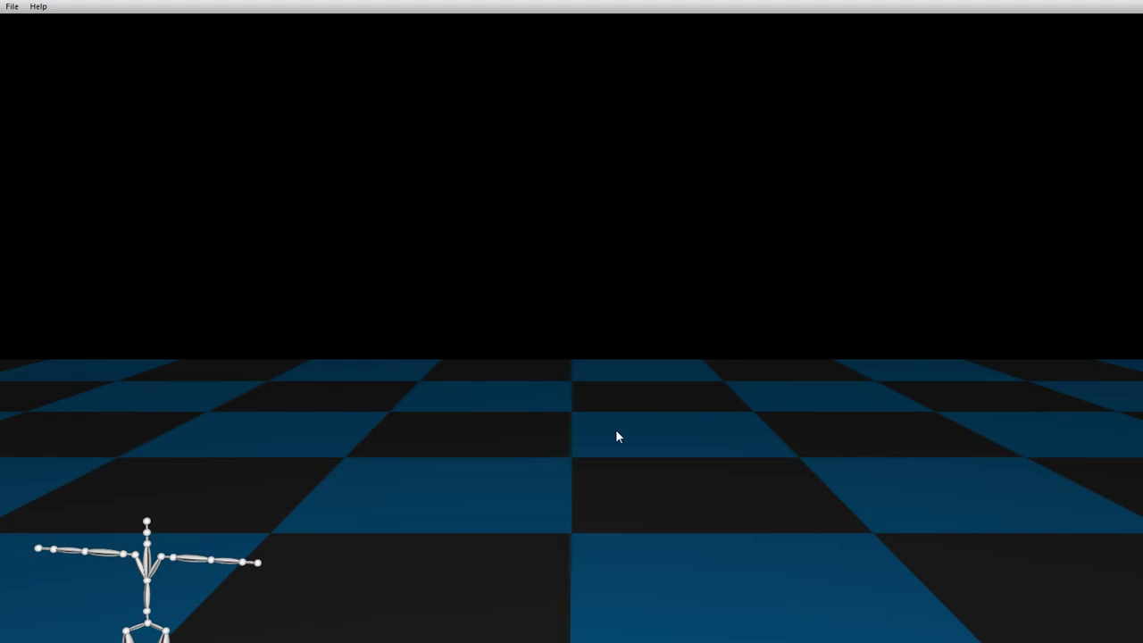
# - Check the Help controls reference, then orbit the camera to centre the 78_01 skeleton on the floor
pyautogui.click(38, 6)
pyautogui.click(77, 25)
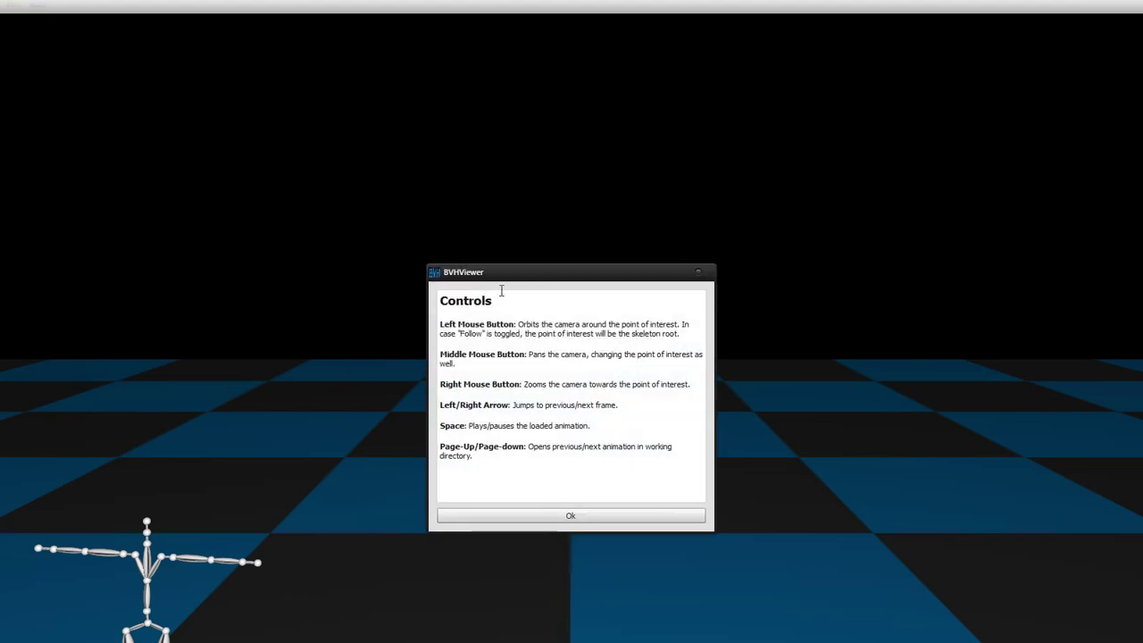
pyautogui.moveTo(515, 273); pyautogui.dragTo(492, 132)
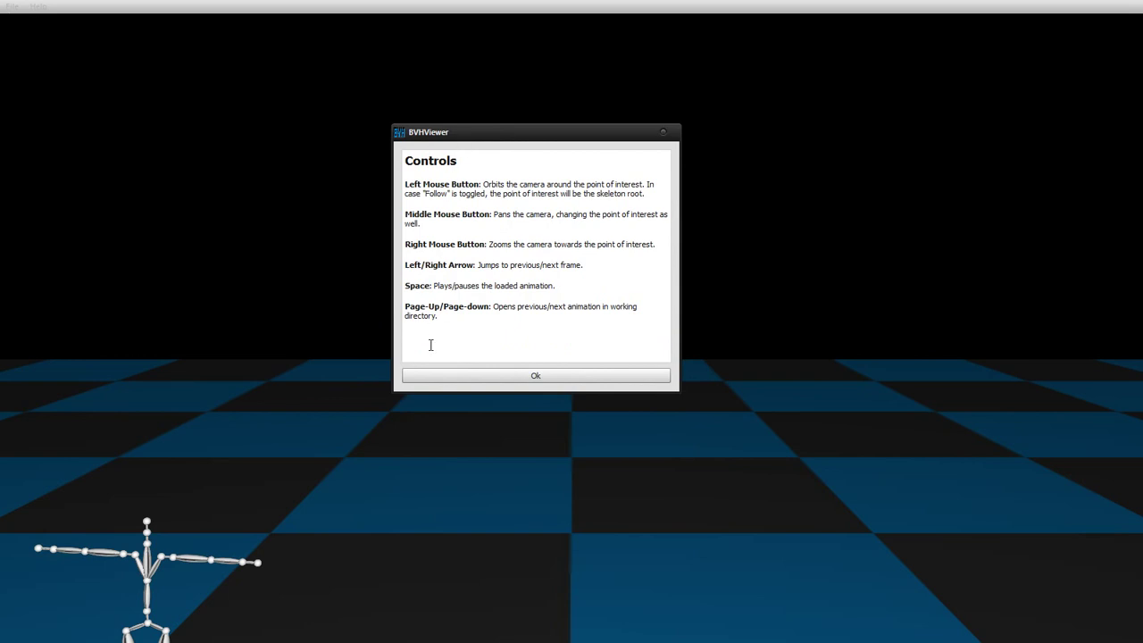
pyautogui.click(664, 132)
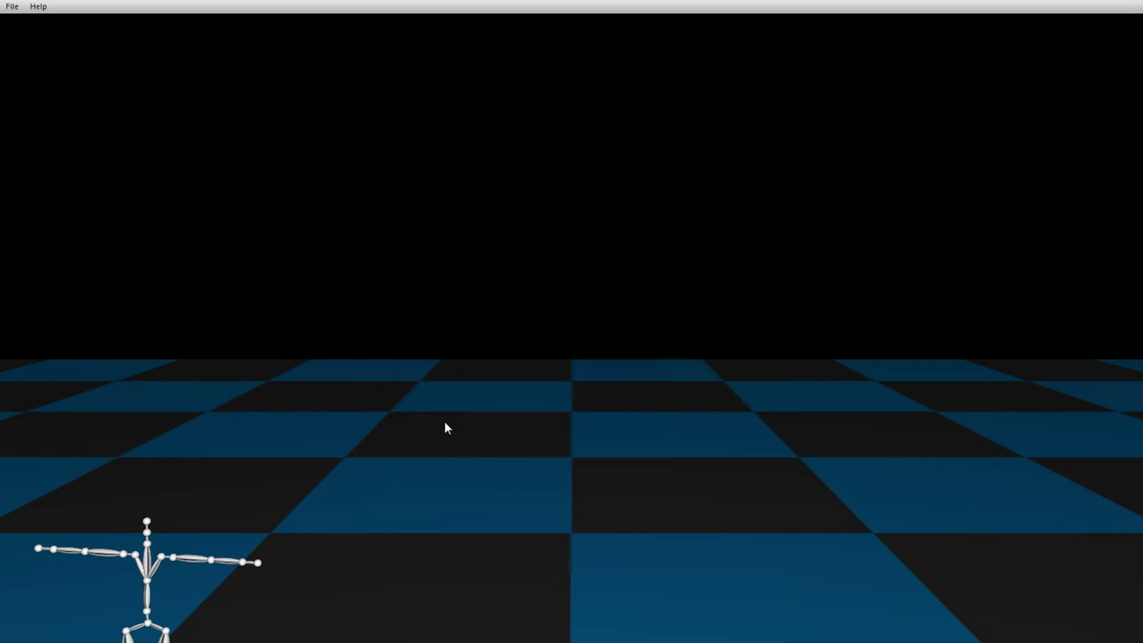
pyautogui.moveTo(449, 554); pyautogui.dragTo(598, 420)
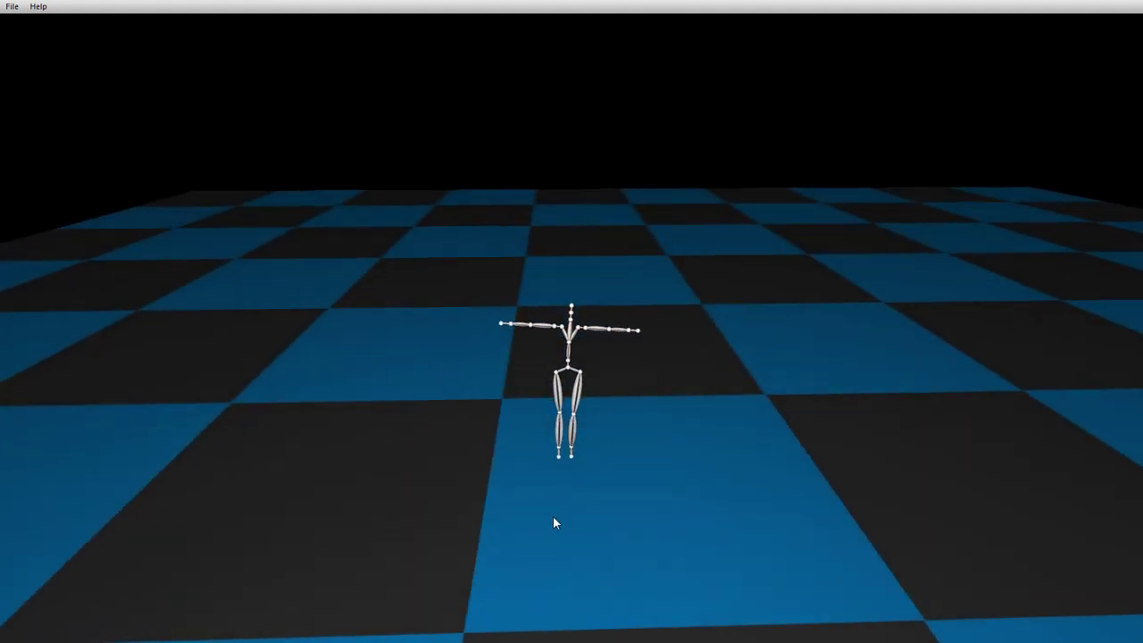
pyautogui.moveTo(584, 518); pyautogui.dragTo(541, 514)
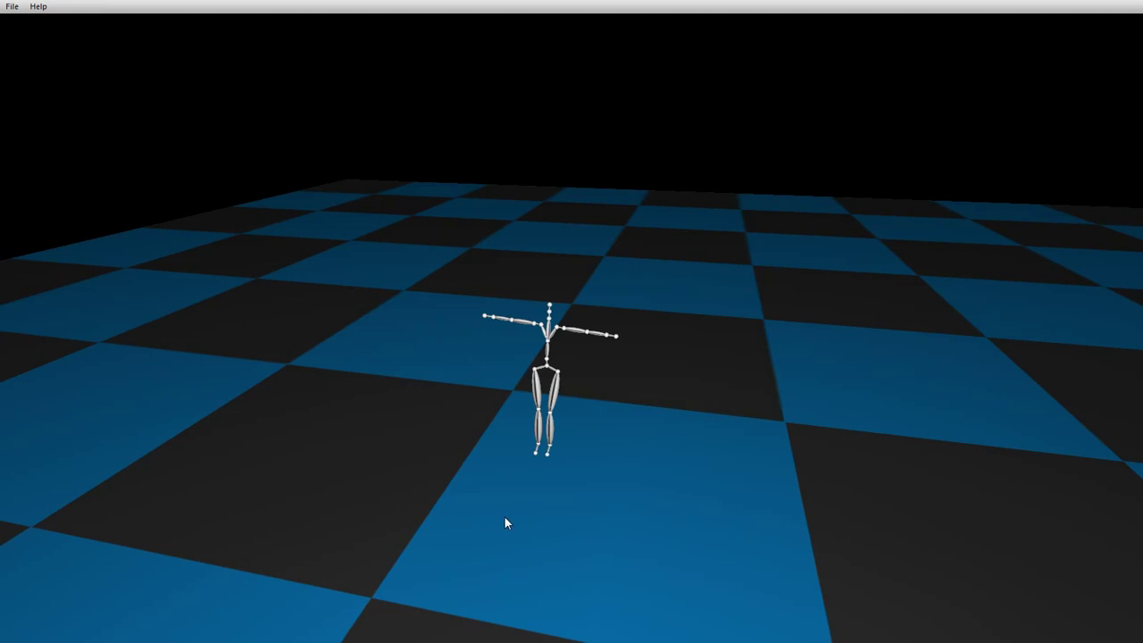
# - Show the controls reference above the skeleton and highlight its Page-Up/Page-down and next-animation text
pyautogui.click(38, 6)
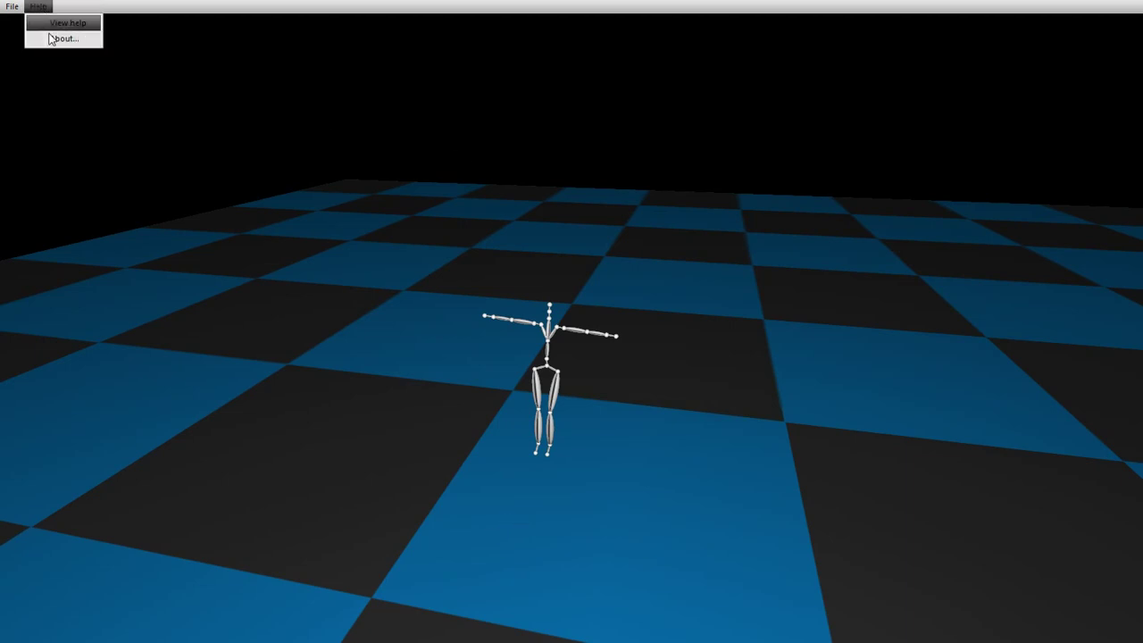
pyautogui.click(79, 24)
pyautogui.moveTo(549, 273); pyautogui.dragTo(500, 156)
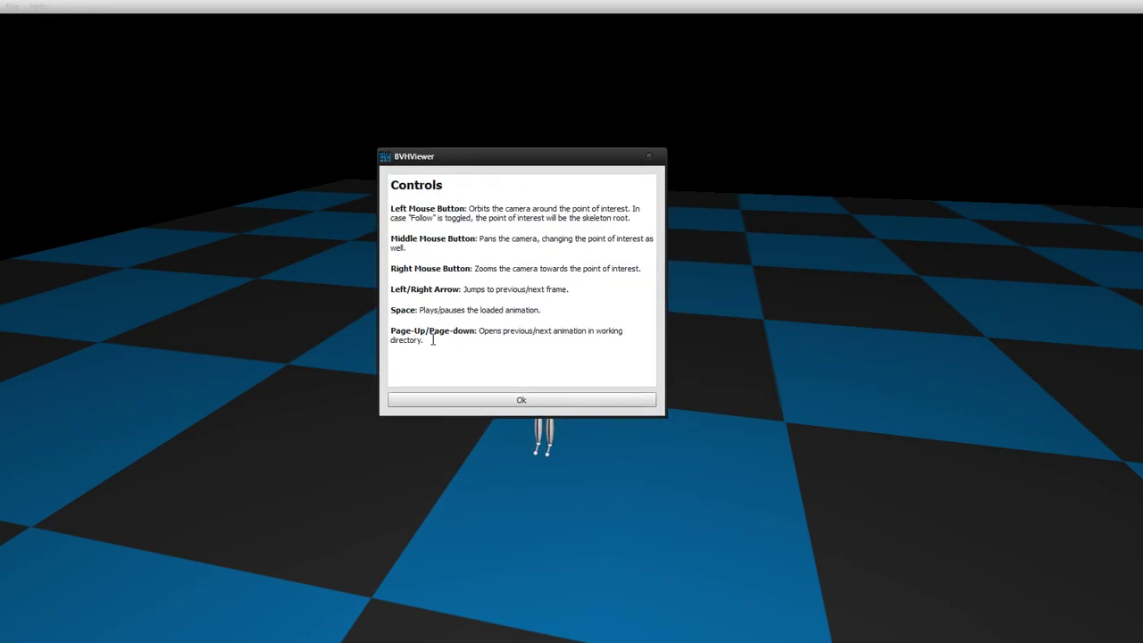
pyautogui.moveTo(396, 331); pyautogui.dragTo(476, 331)
pyautogui.click(473, 354)
pyautogui.moveTo(548, 331)
pyautogui.mouseDown()
pyautogui.moveTo(592, 337)
pyautogui.moveTo(551, 327)
pyautogui.moveTo(569, 341)
pyautogui.mouseUp()
# - Close the controls reference, load 78_01 with Ctrl+O, then reopen and dismiss the file list
pyautogui.click(557, 346)
pyautogui.click(649, 156)
pyautogui.hotkey('ctrl', 'o')
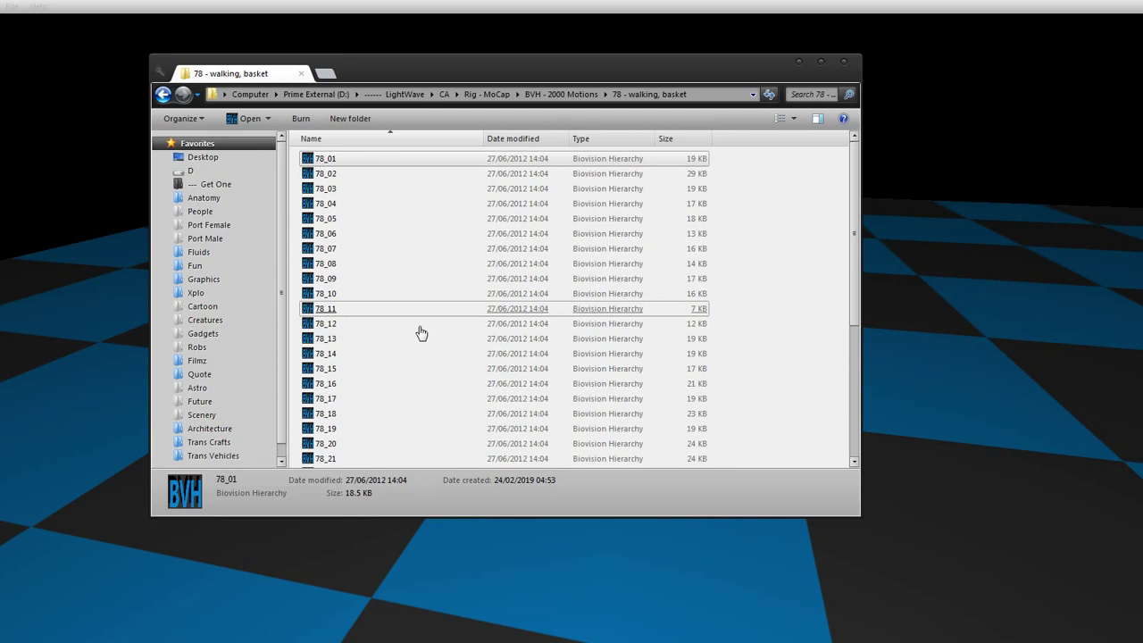
pyautogui.doubleClick(421, 325)
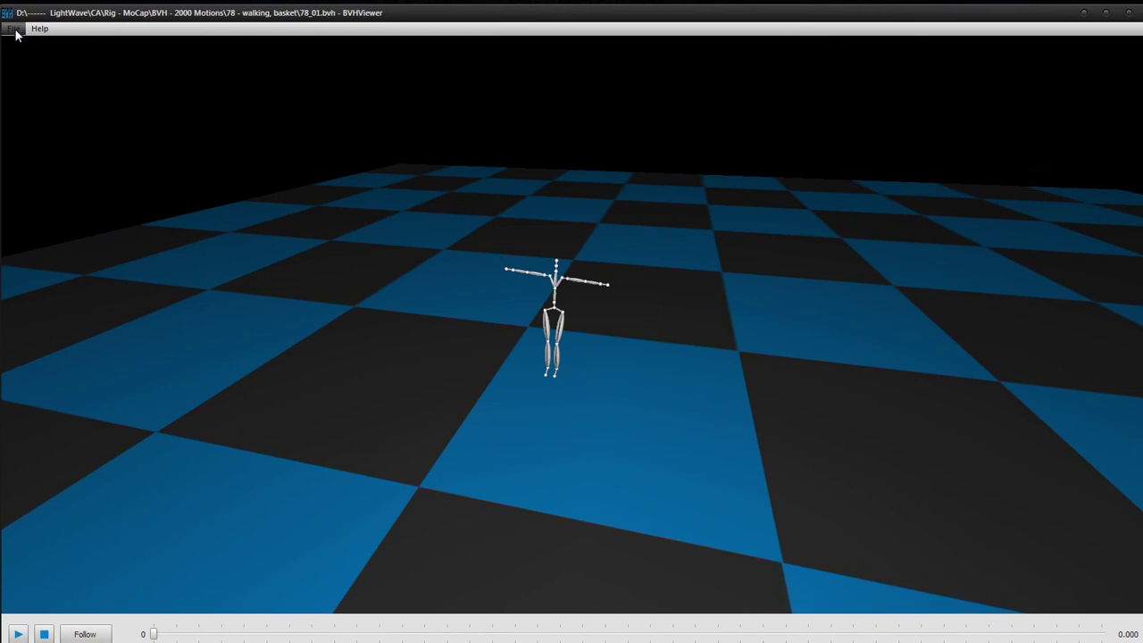
pyautogui.hotkey('ctrl', 'o')
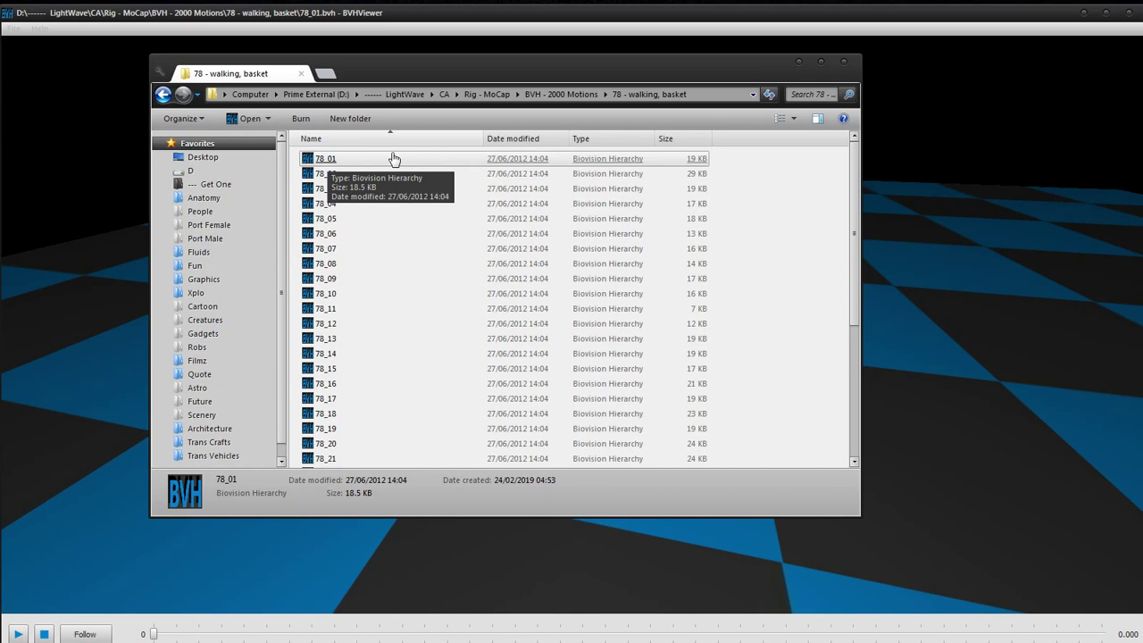
pyautogui.press('Return')
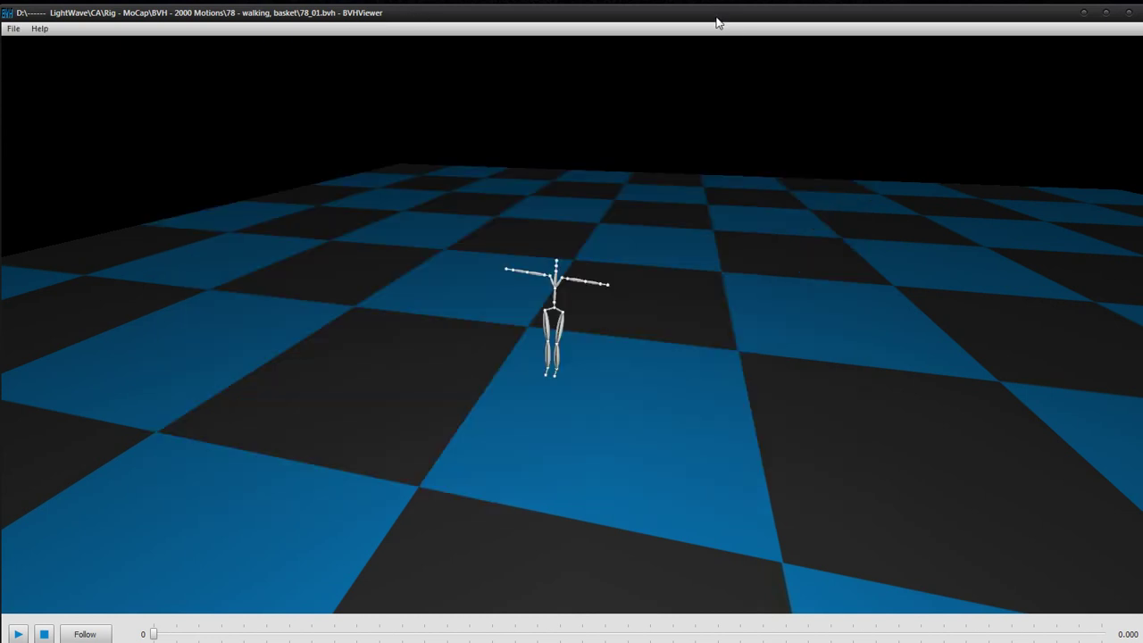
pyautogui.click(12, 29)
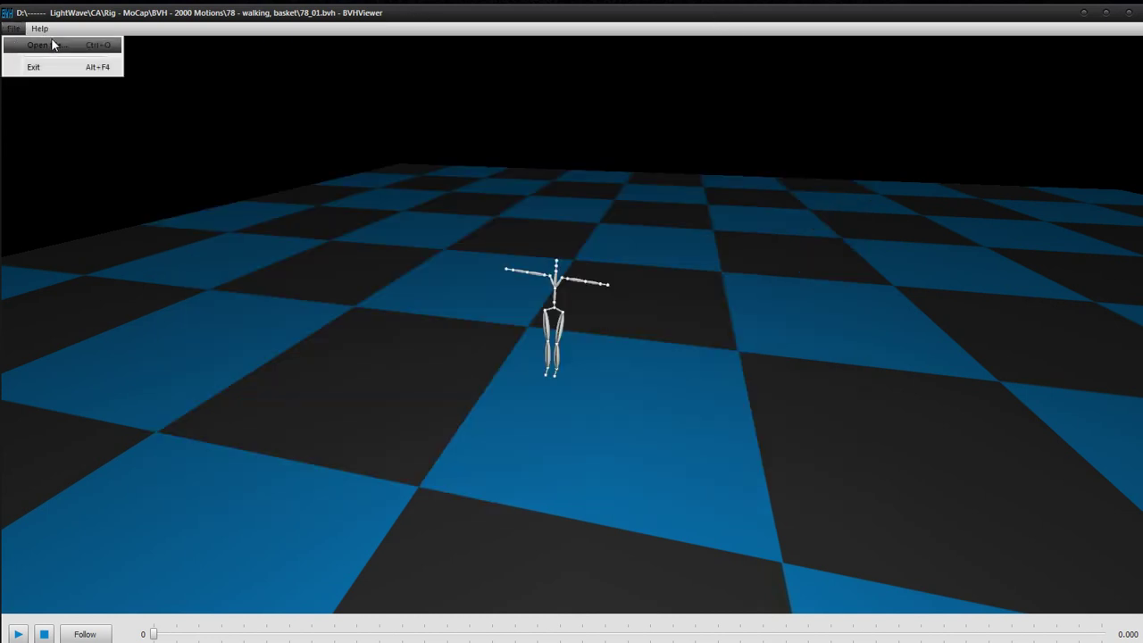
pyautogui.click(49, 44)
pyautogui.doubleClick(155, 116)
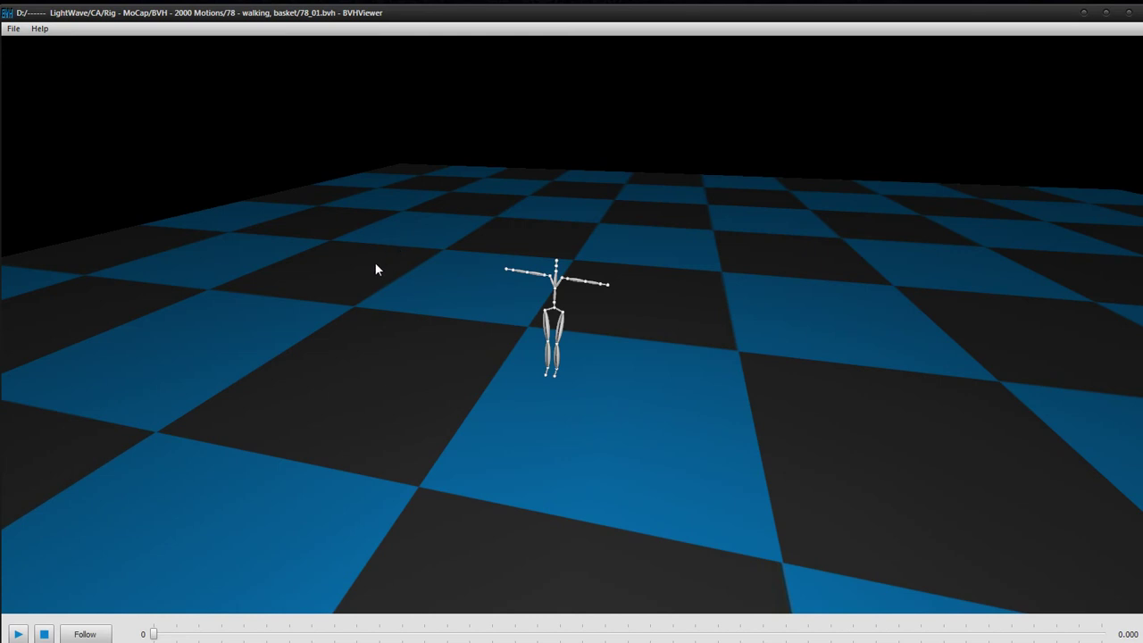
pyautogui.press('Down')
pyautogui.press('Down')
pyautogui.press('Down')
pyautogui.press('Down')
pyautogui.press('Down')
pyautogui.press('Down')
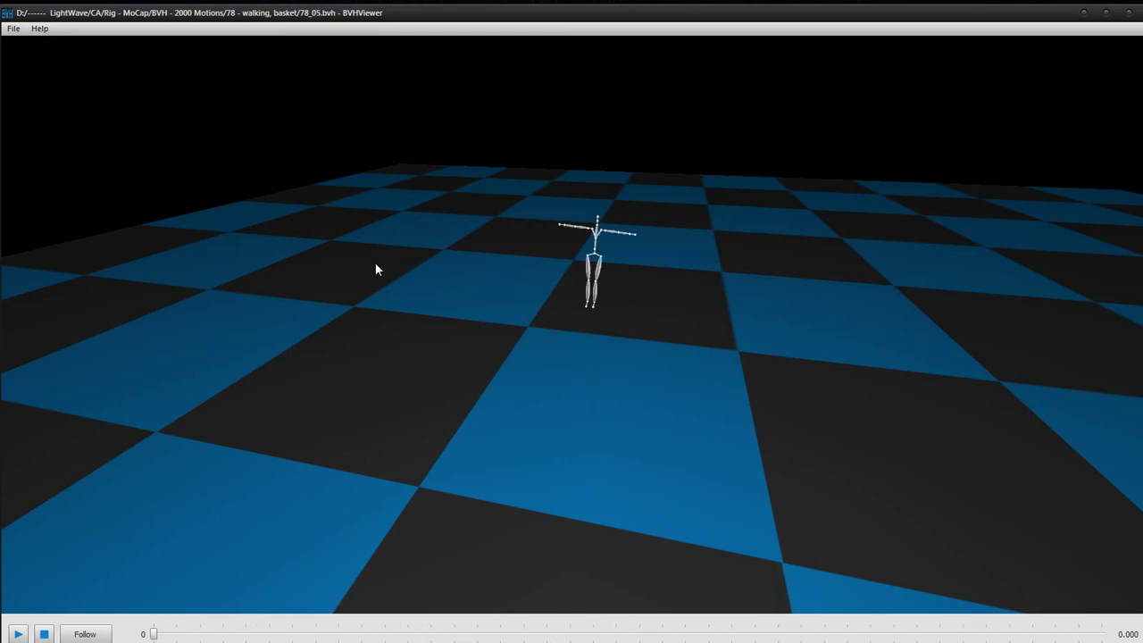
pyautogui.press('Down')
pyautogui.press('Down')
pyautogui.press('Down')
pyautogui.press('Down')
pyautogui.press('Down')
pyautogui.press('Down')
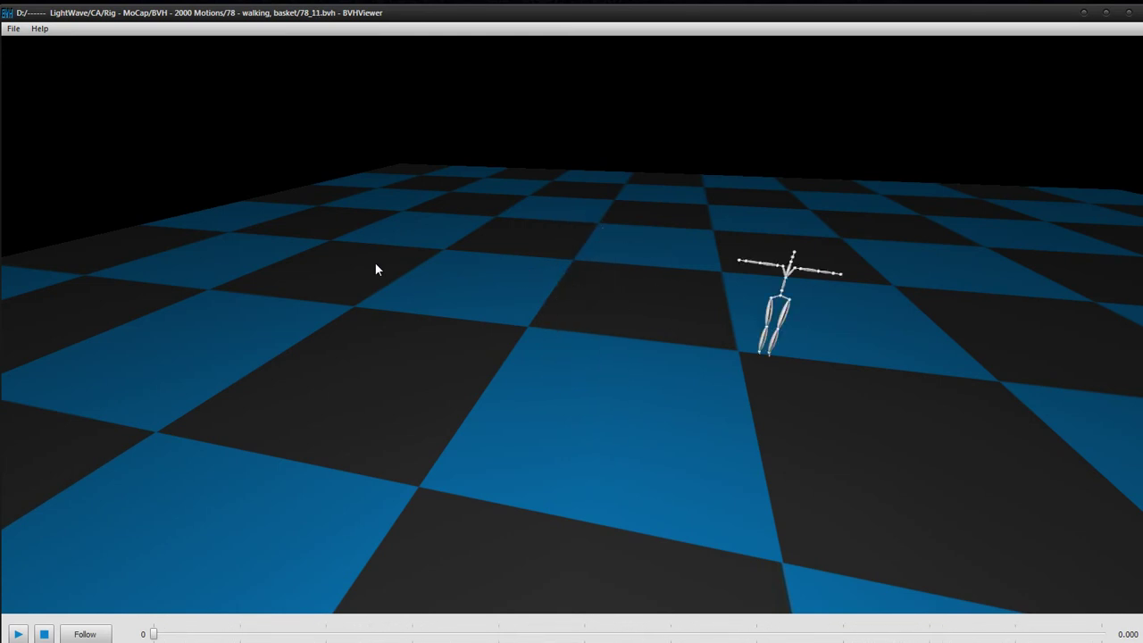
pyautogui.press('Down')
pyautogui.press('Down')
pyautogui.press('Down')
pyautogui.press('Down')
pyautogui.press('Down')
pyautogui.press('Down')
pyautogui.press('Down')
pyautogui.press('Down')
pyautogui.press('Down')
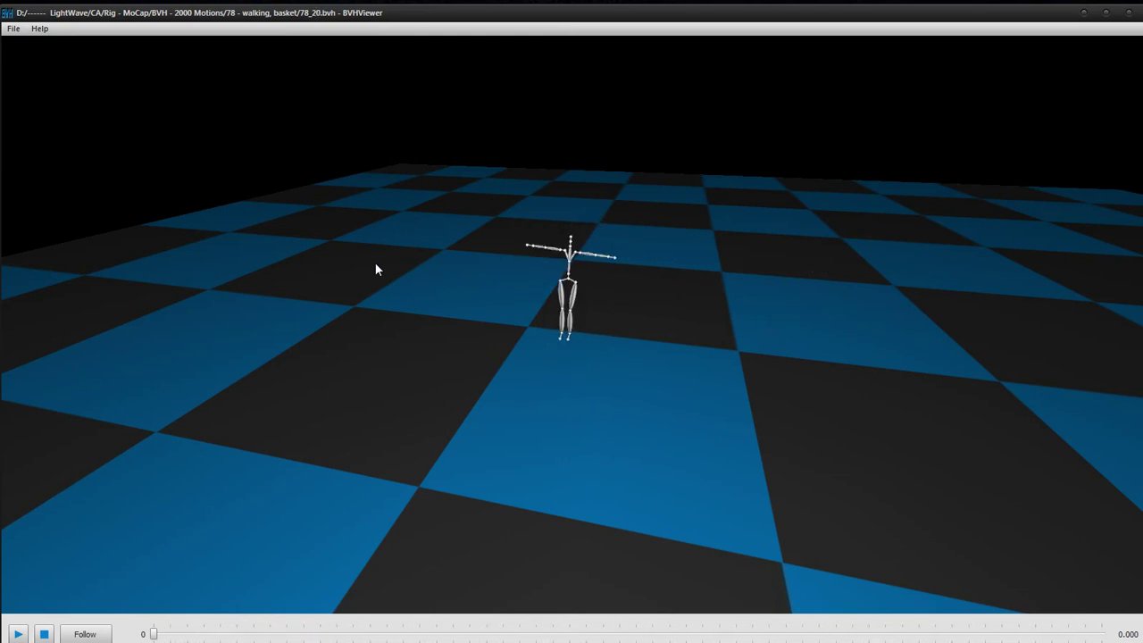
pyautogui.press('Down')
pyautogui.press('Down')
pyautogui.press('Down')
pyautogui.press('Down')
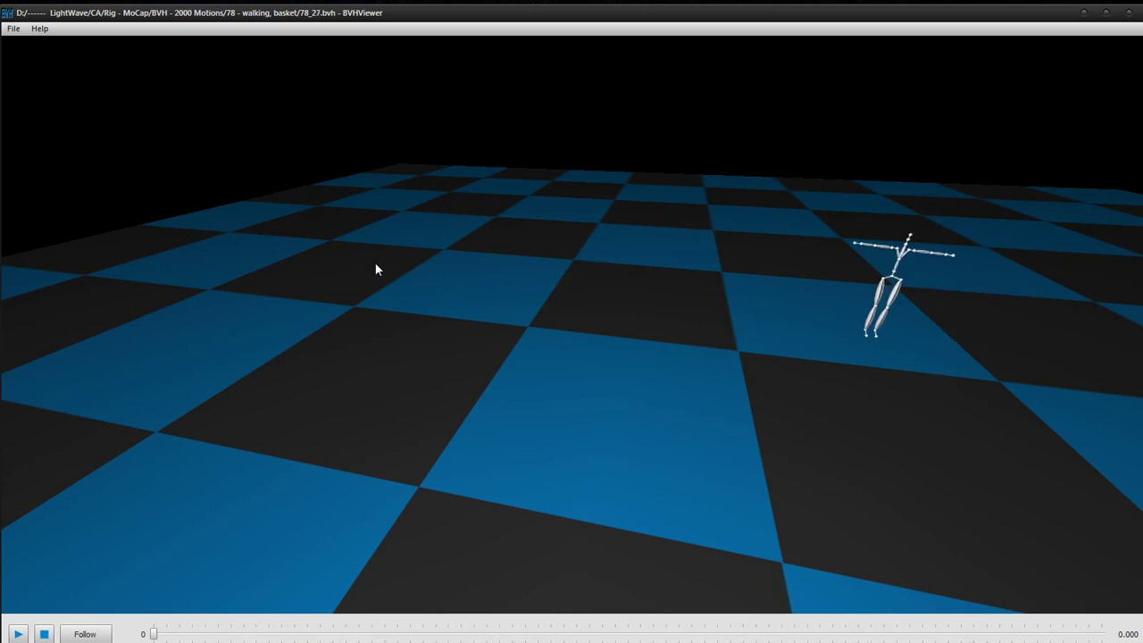
pyautogui.press('Down')
pyautogui.press('Down')
pyautogui.press('Down')
pyautogui.press('Down')
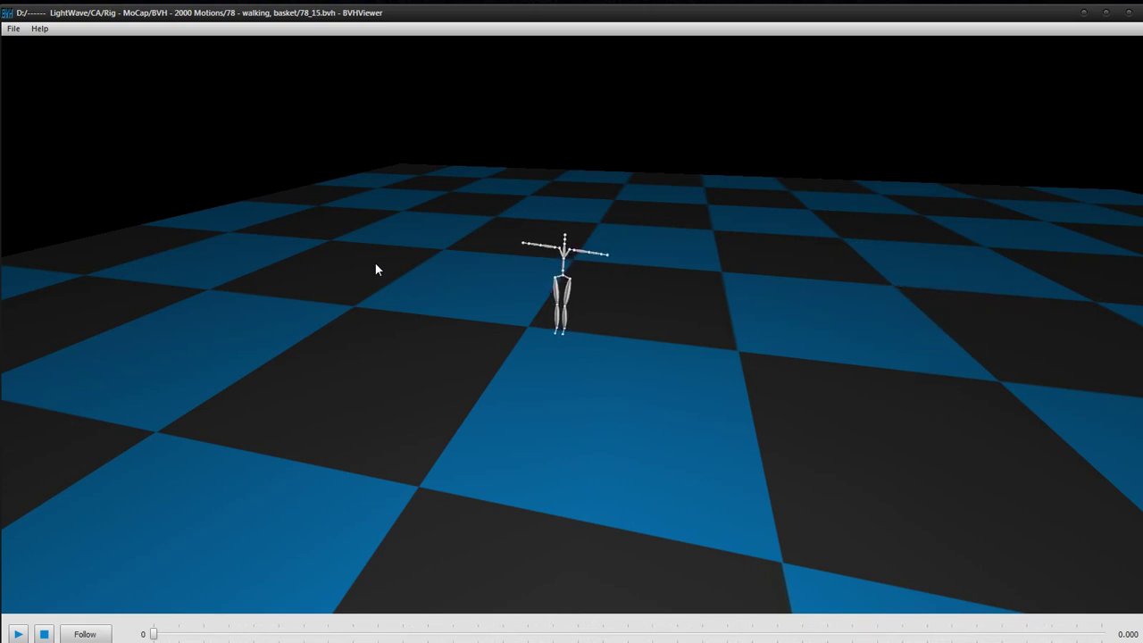
pyautogui.press('Up')
pyautogui.press('Up')
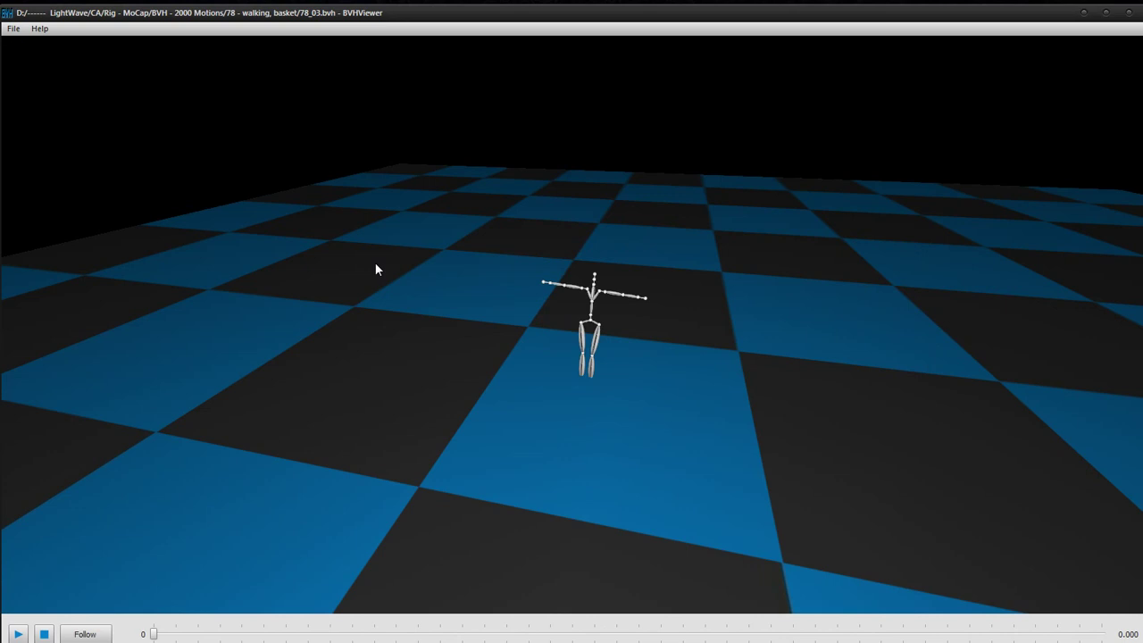
pyautogui.press('Up')
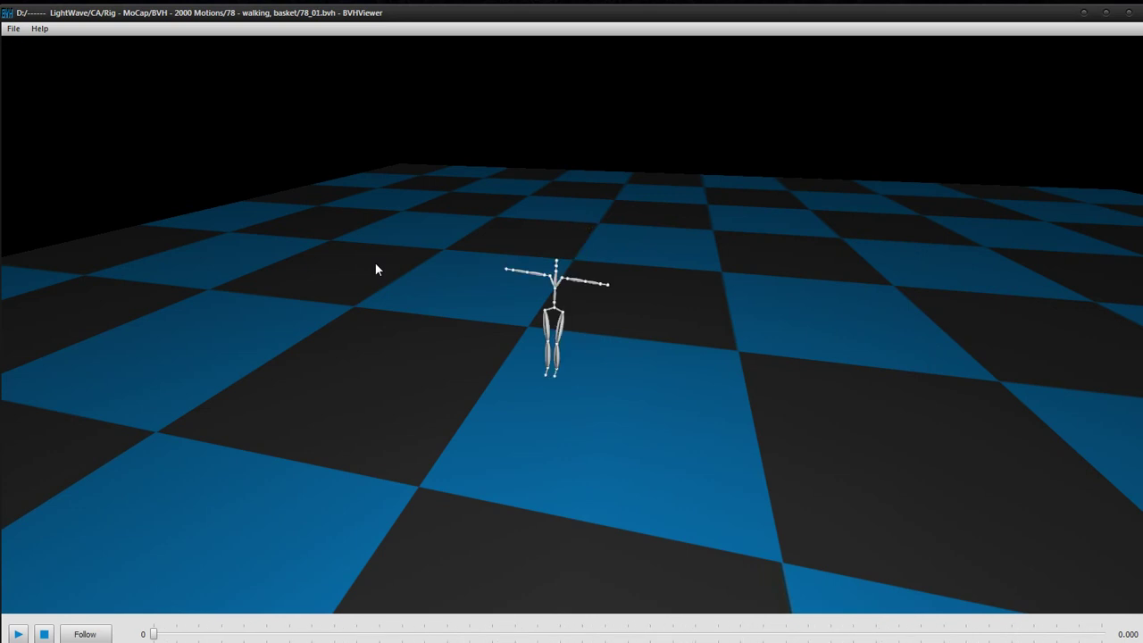
# - Play 78_01, then load each following walking clip in turn, 78_02 through 78_08
pyautogui.press('space')
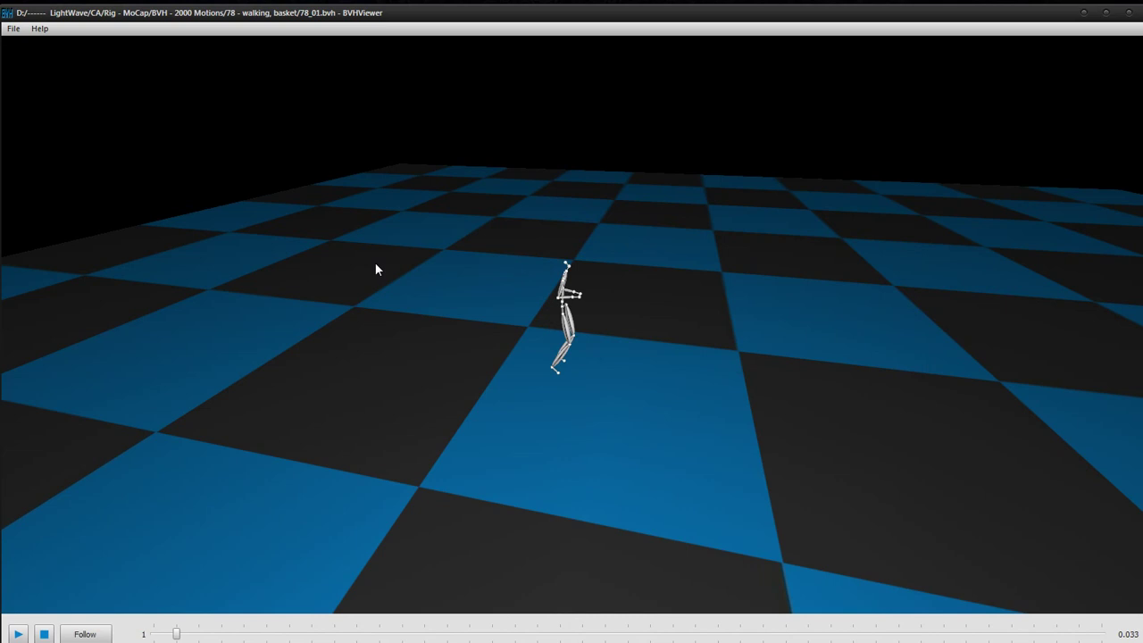
pyautogui.press('Down')
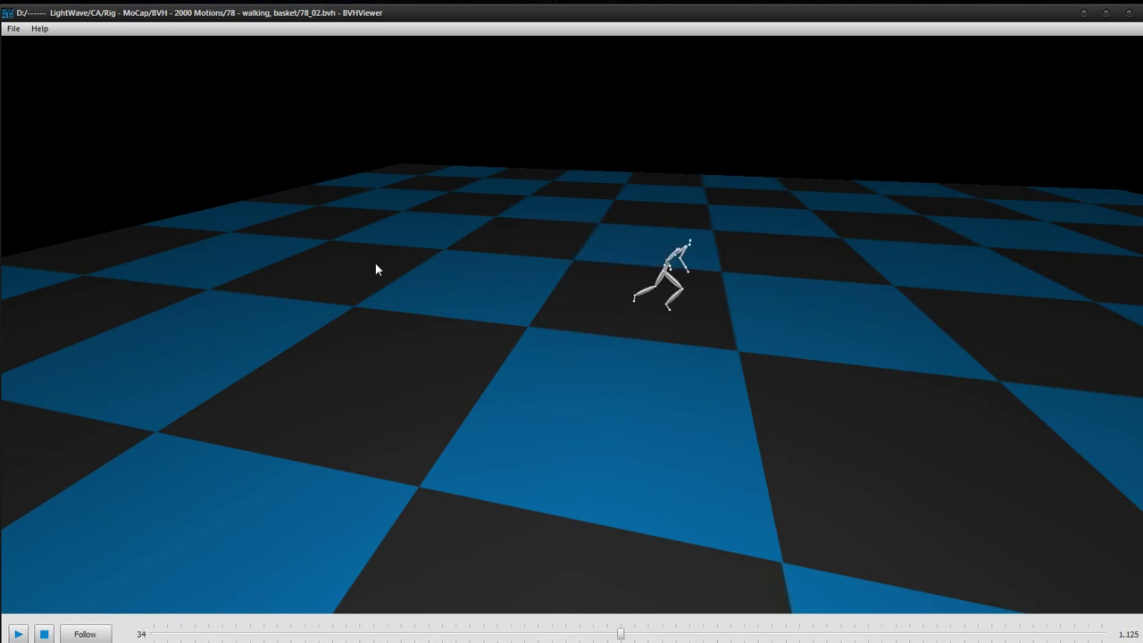
pyautogui.press('Down')
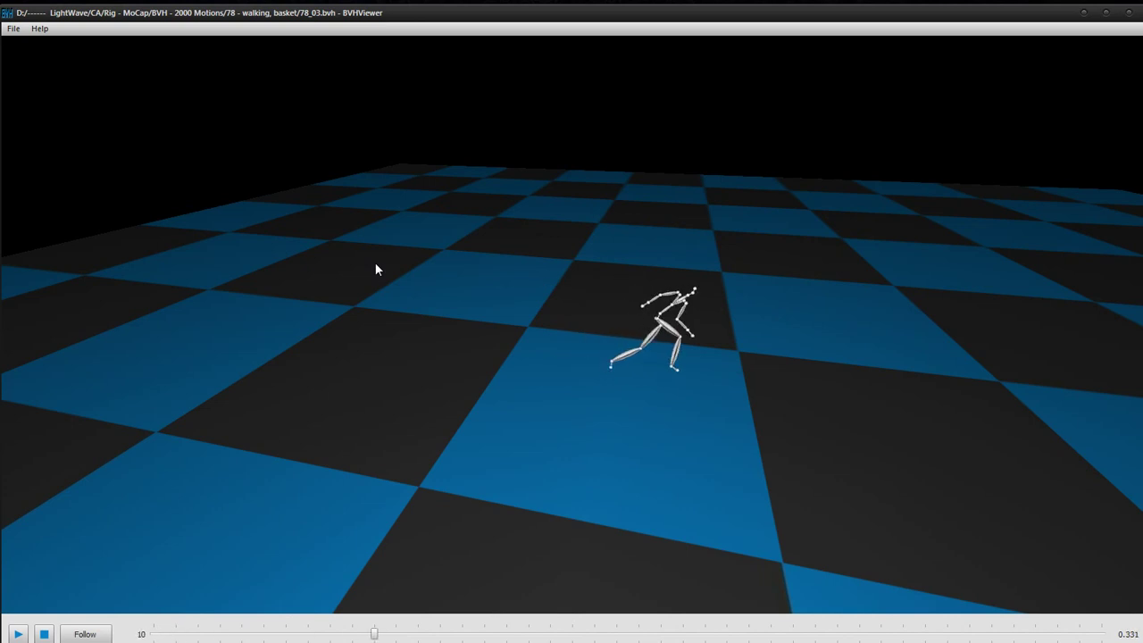
pyautogui.press('Down')
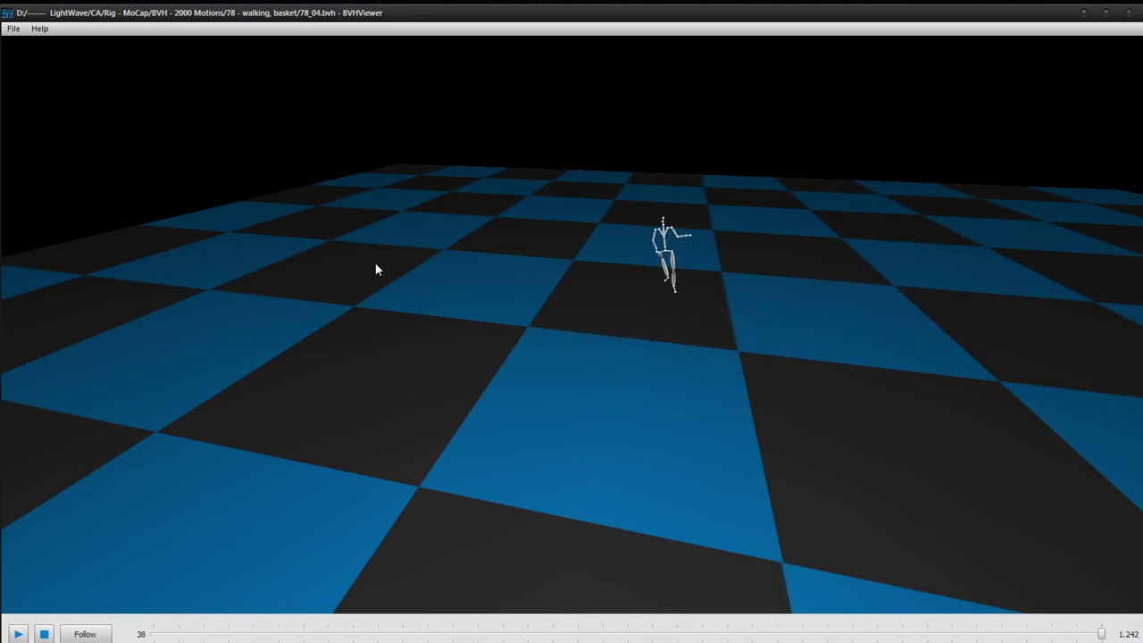
pyautogui.press('Down')
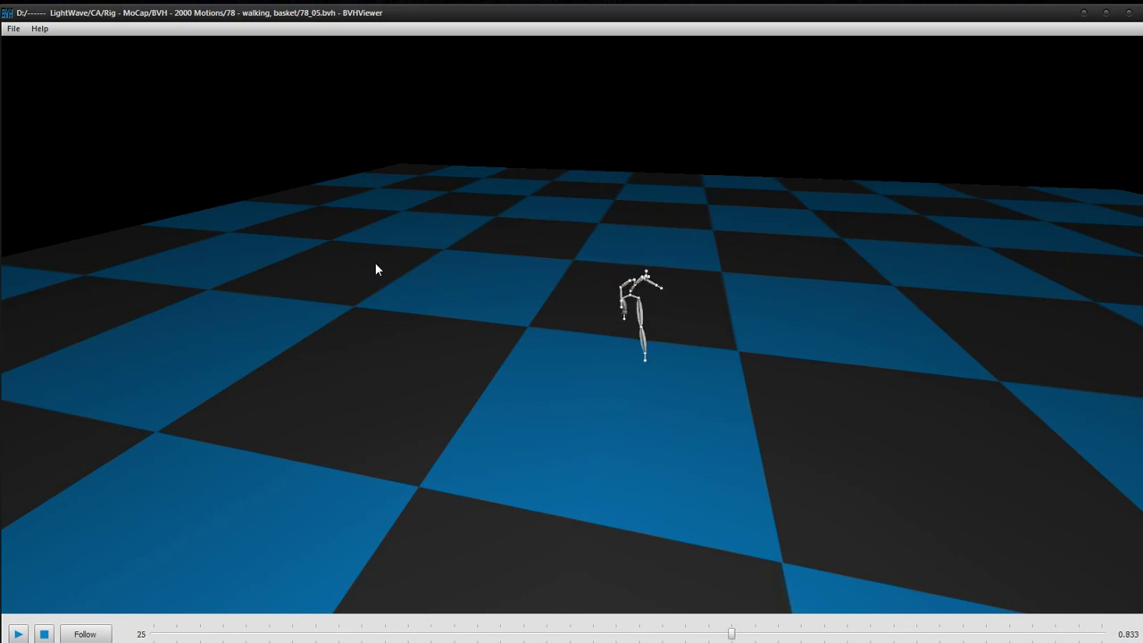
pyautogui.press('Down')
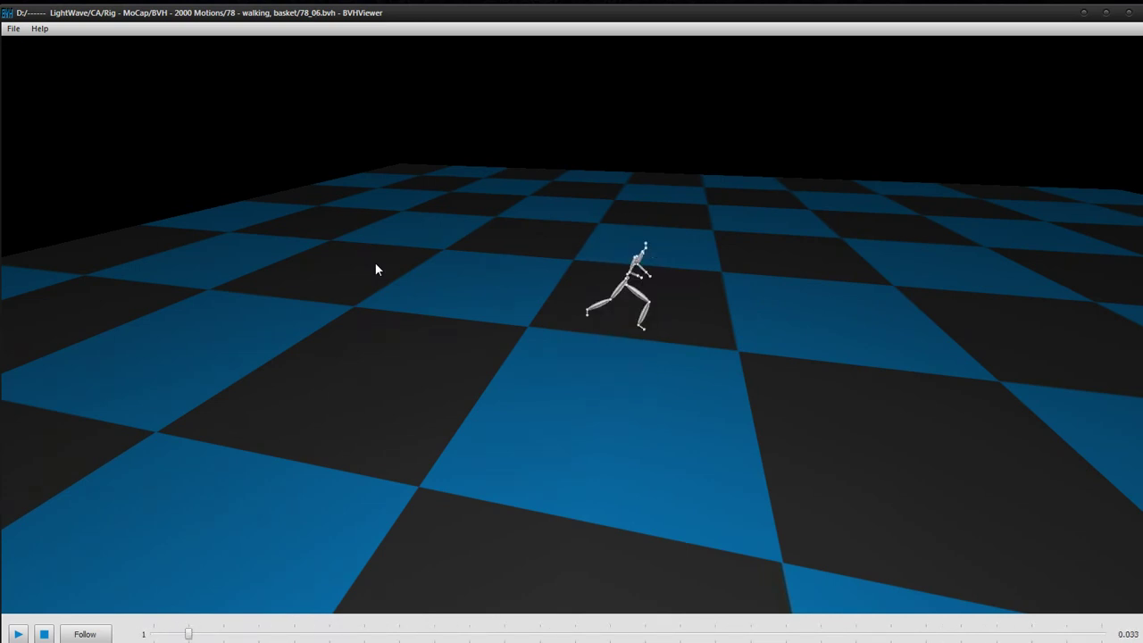
pyautogui.press('Down')
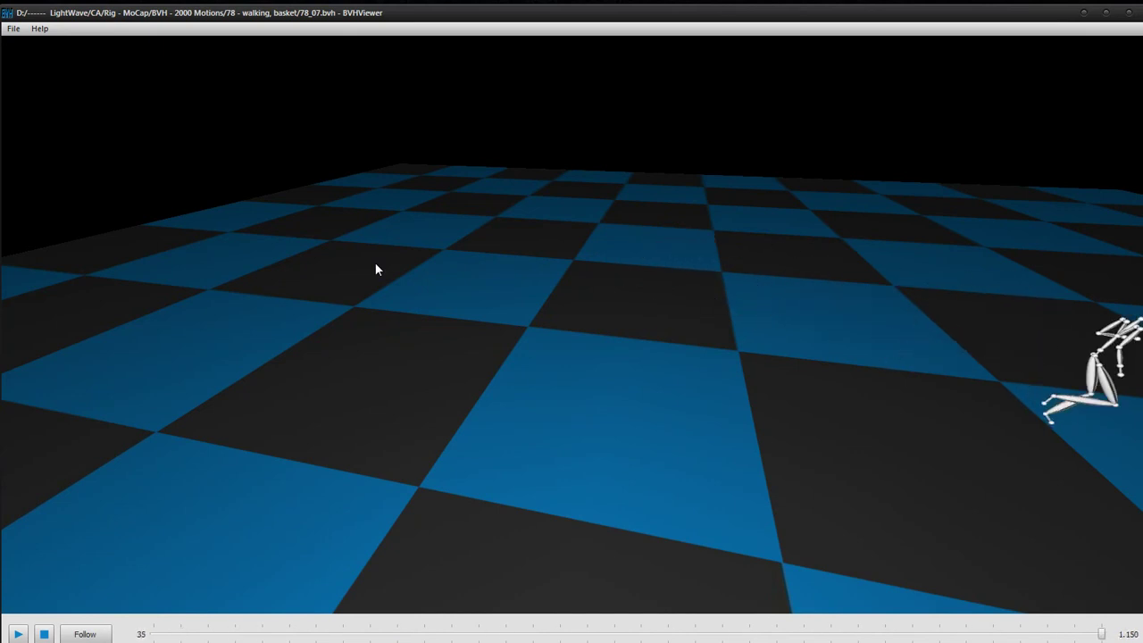
pyautogui.press('Down')
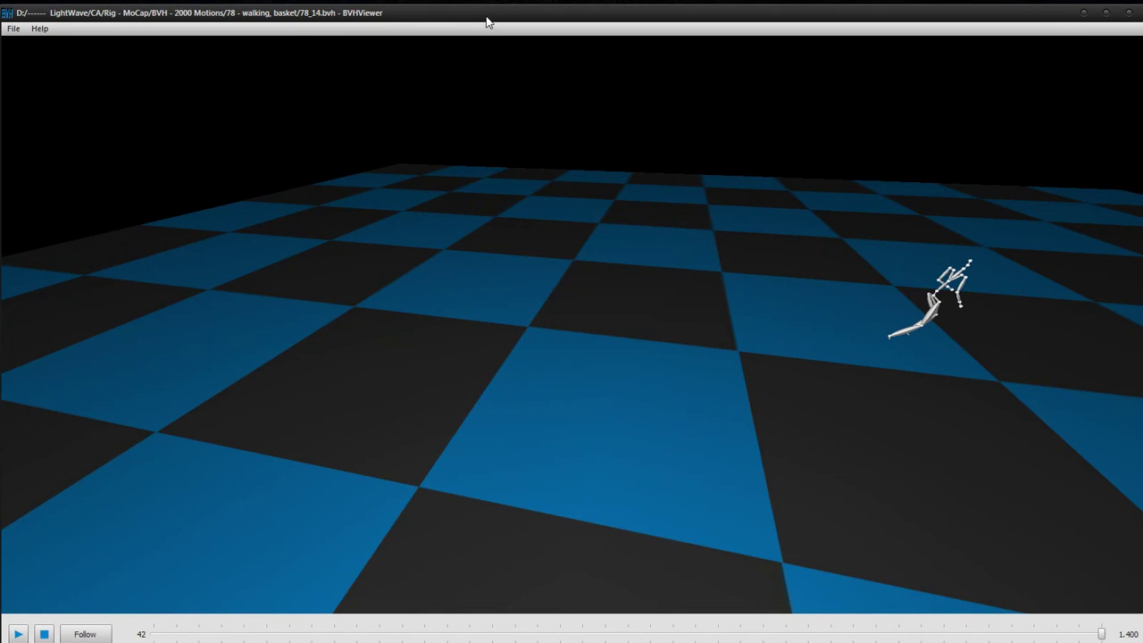
# - Skip ahead through later clips to 78_35, wrap around to 78_02, and switch to the resources page
pyautogui.press('Down')
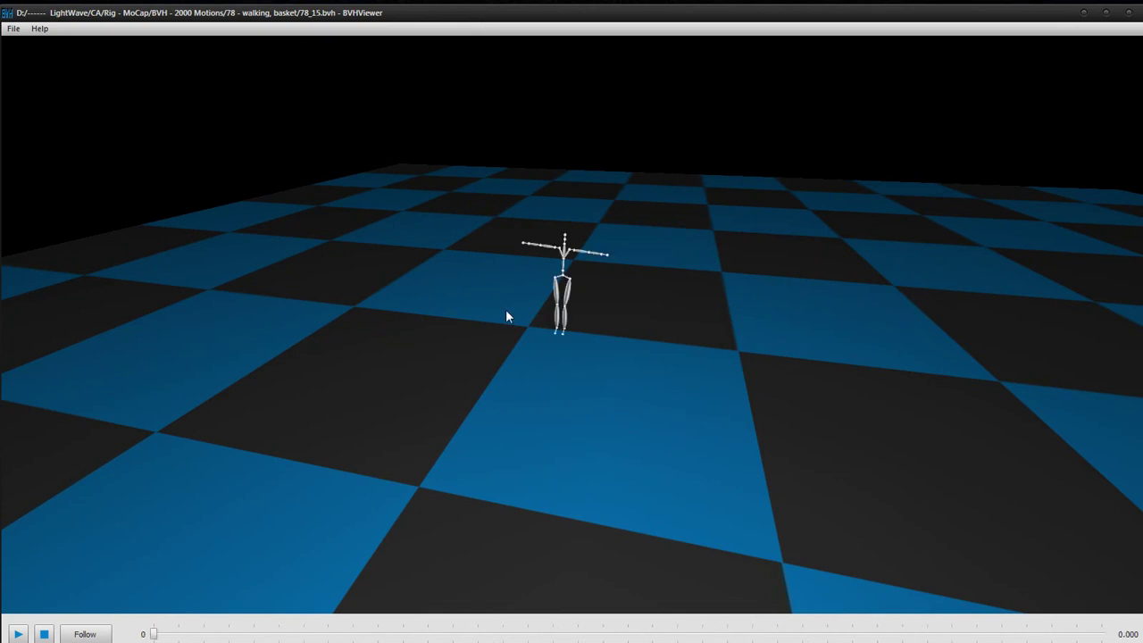
pyautogui.press('Down')
pyautogui.press('Down')
pyautogui.press('Down')
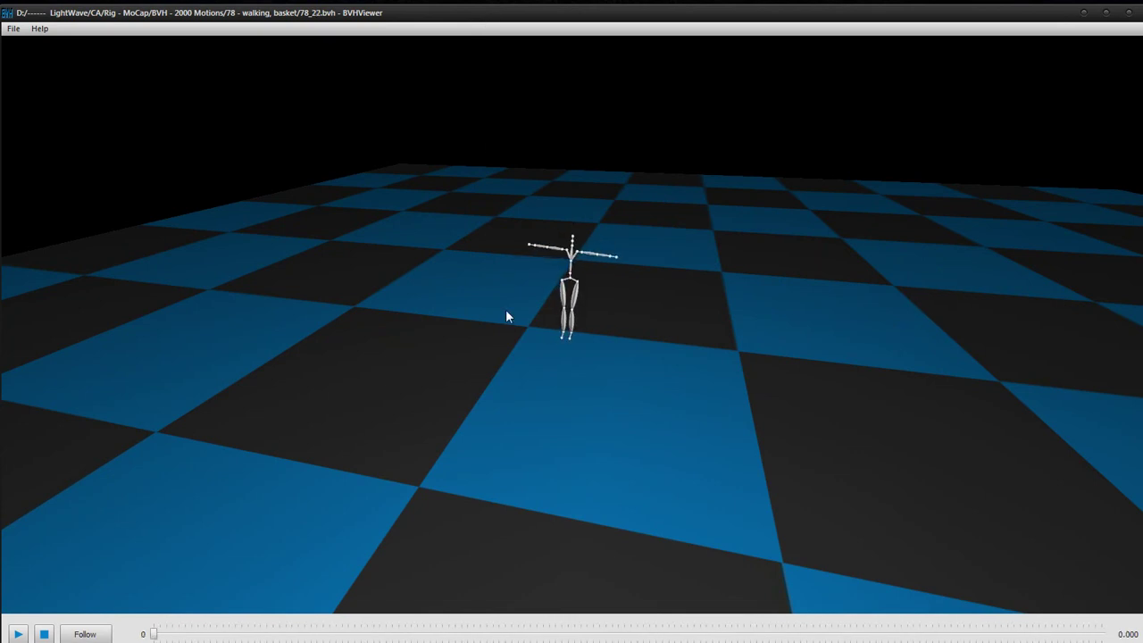
pyautogui.press('Down')
pyautogui.press('Down')
pyautogui.press('Down')
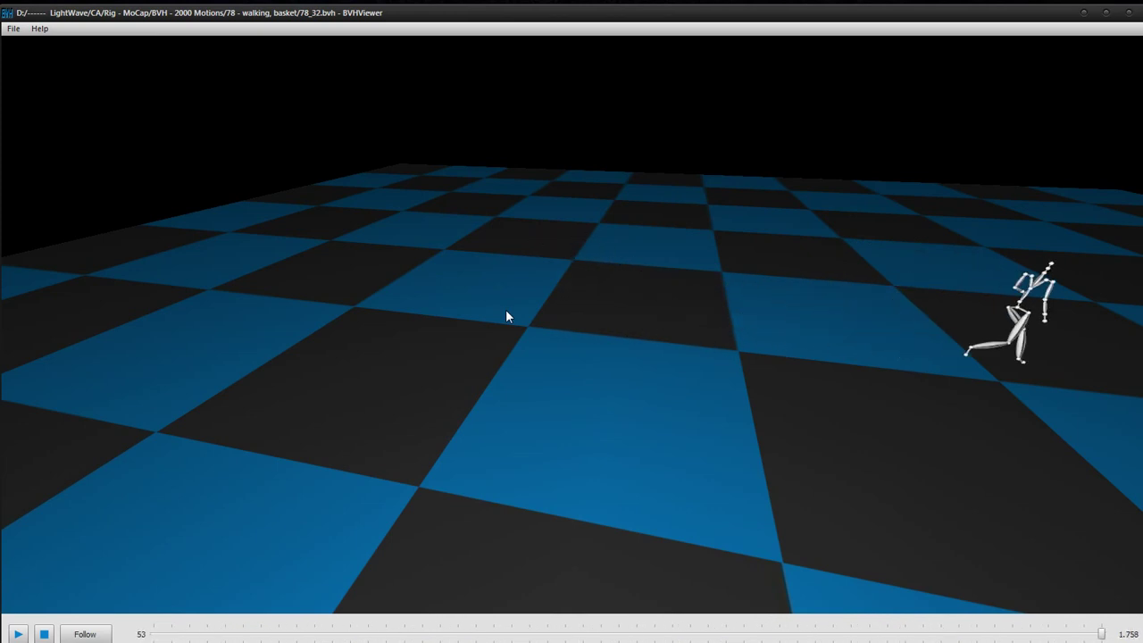
pyautogui.press('Down')
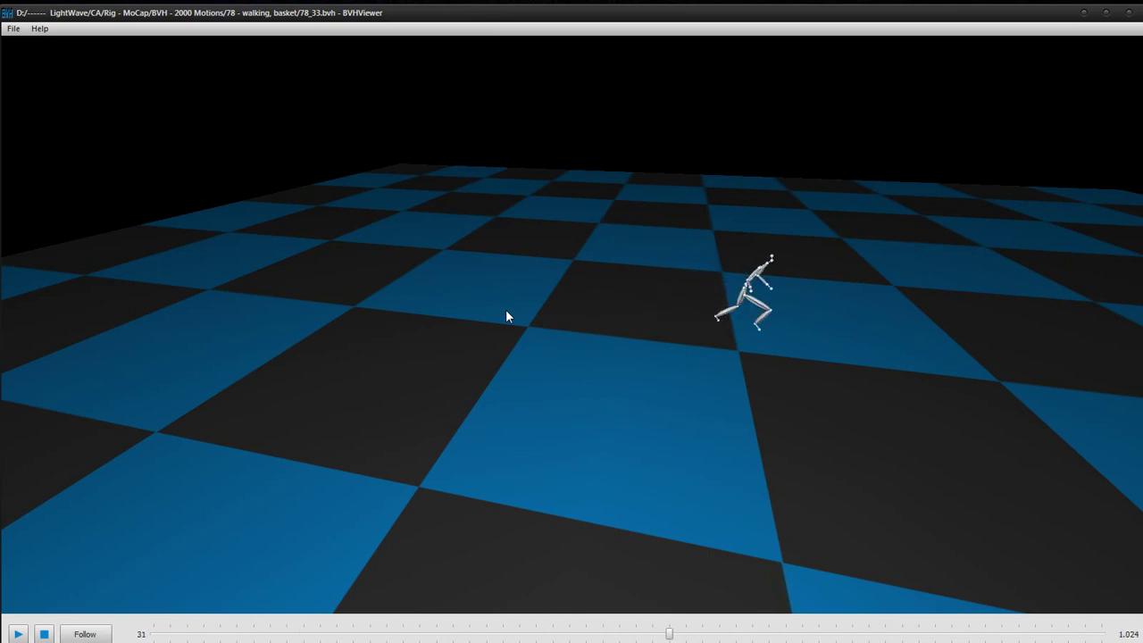
pyautogui.press('Down')
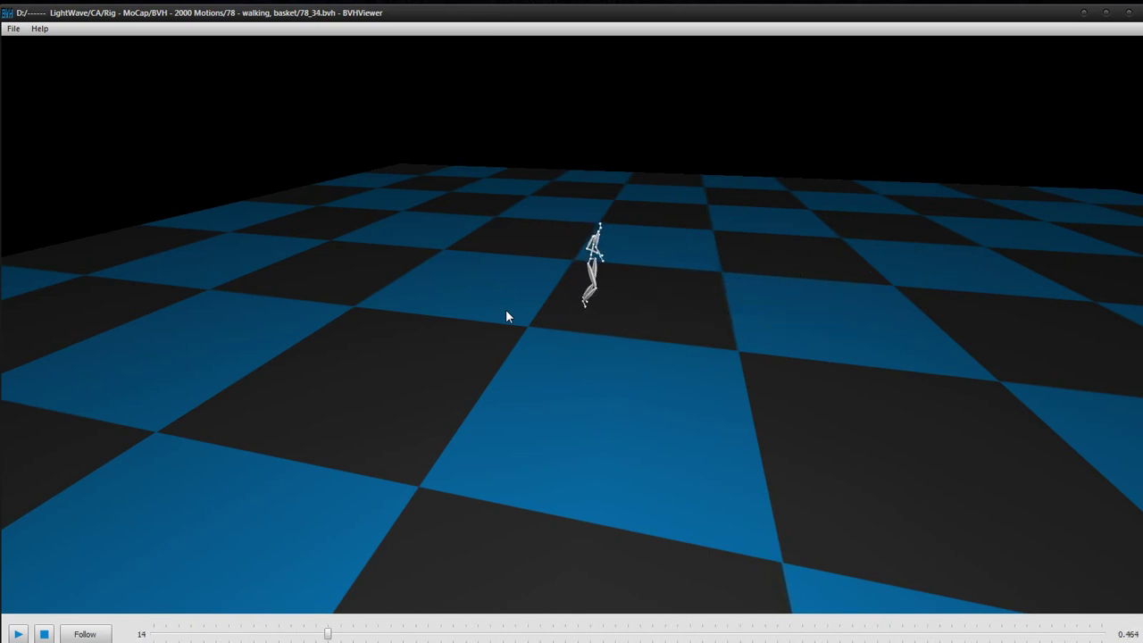
pyautogui.press('Down')
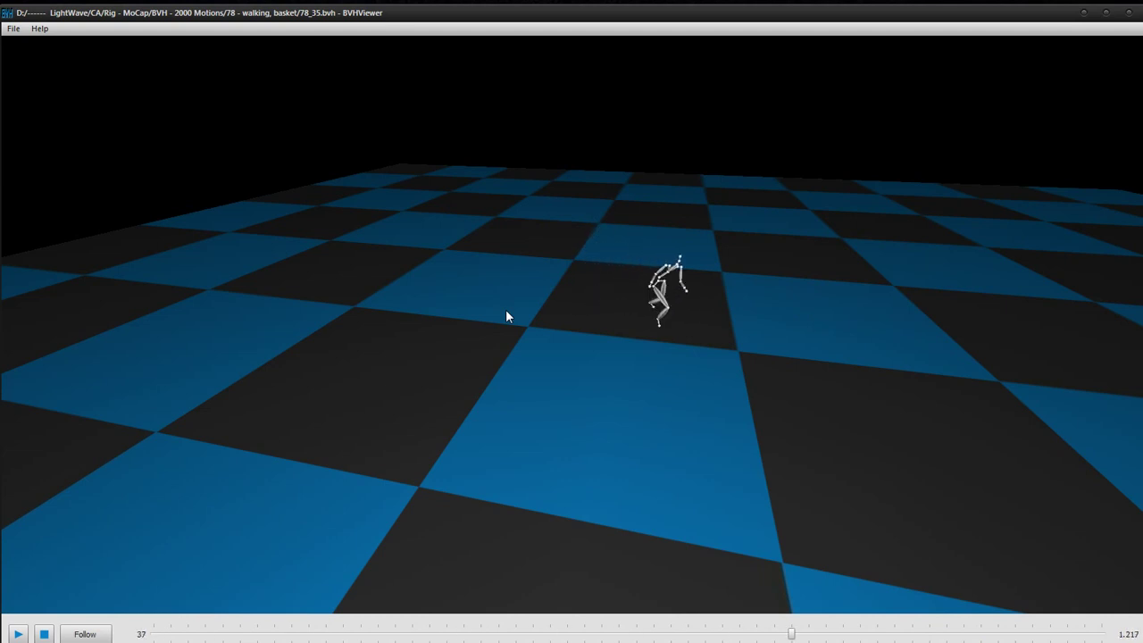
pyautogui.press('Down')
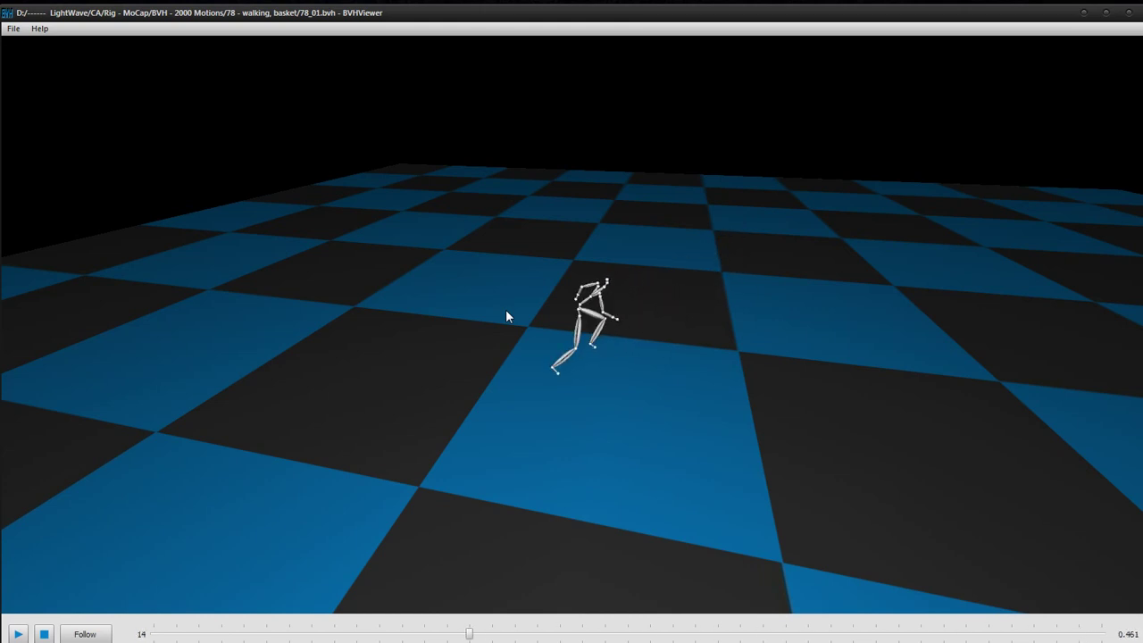
pyautogui.press('Down')
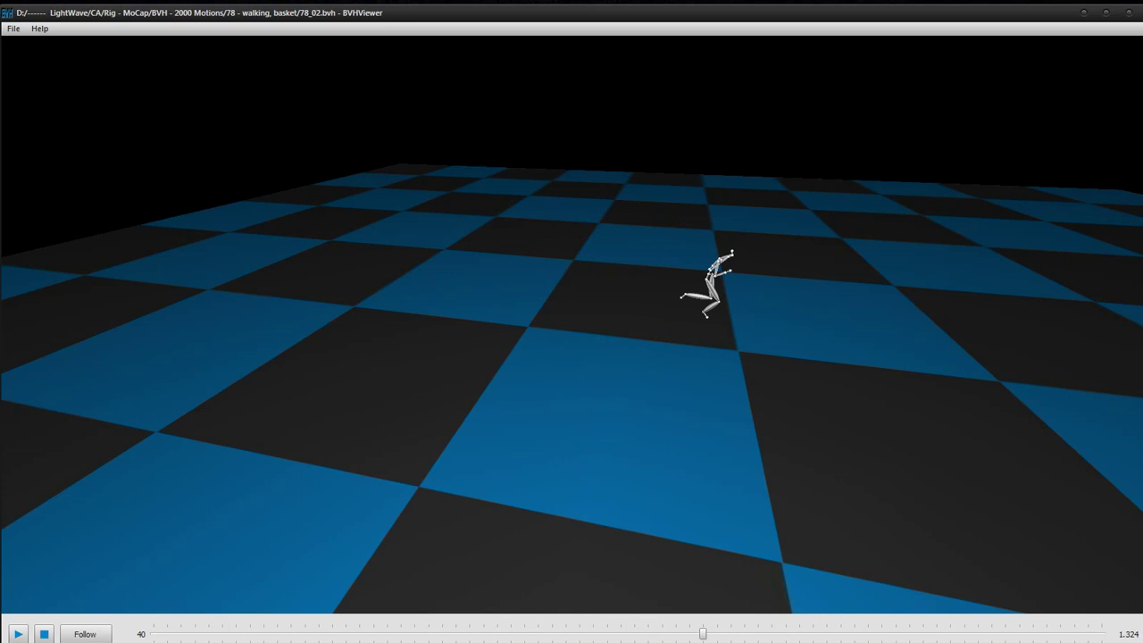
pyautogui.hotkey('alt', 'Tab')
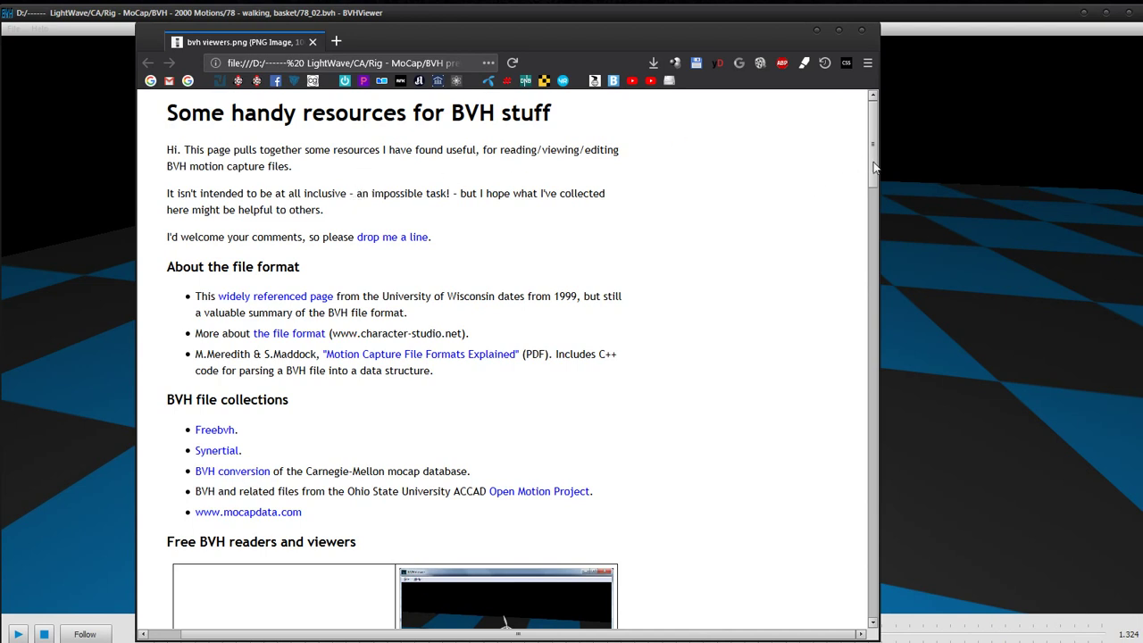
# - Scroll down the resources page's viewer comparison table toward the SBVH entry
pyautogui.moveTo(873, 166); pyautogui.dragTo(870, 243)
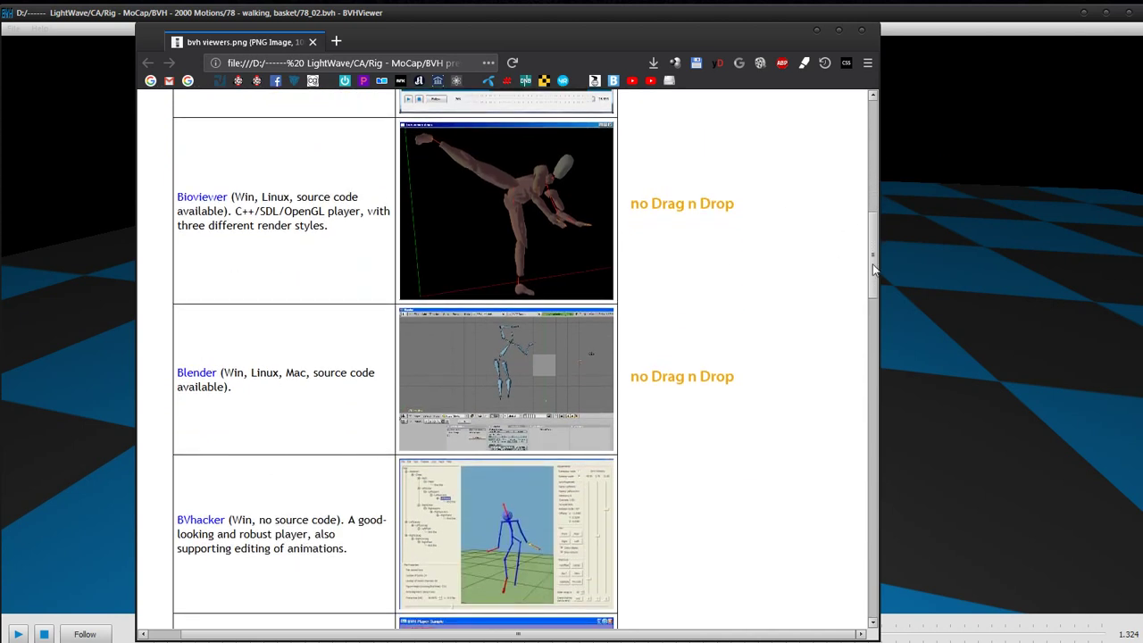
pyautogui.moveTo(875, 270); pyautogui.dragTo(875, 309)
pyautogui.moveTo(875, 310); pyautogui.dragTo(866, 374)
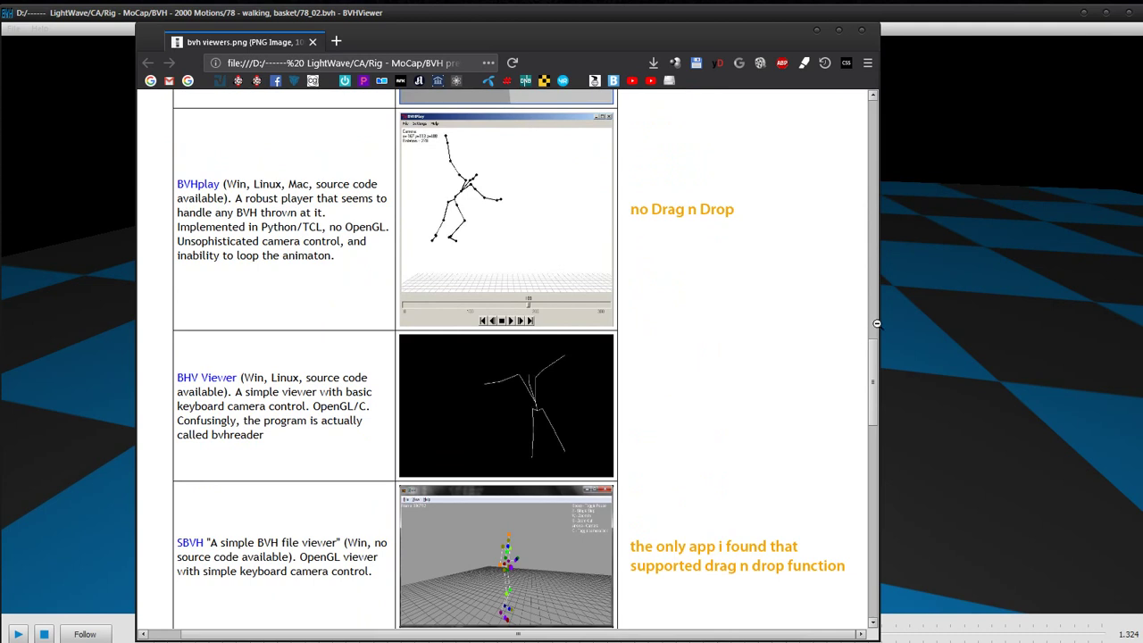
pyautogui.click(918, 26)
pyautogui.hotkey('alt', 'Tab')
pyautogui.moveTo(875, 364); pyautogui.dragTo(875, 424)
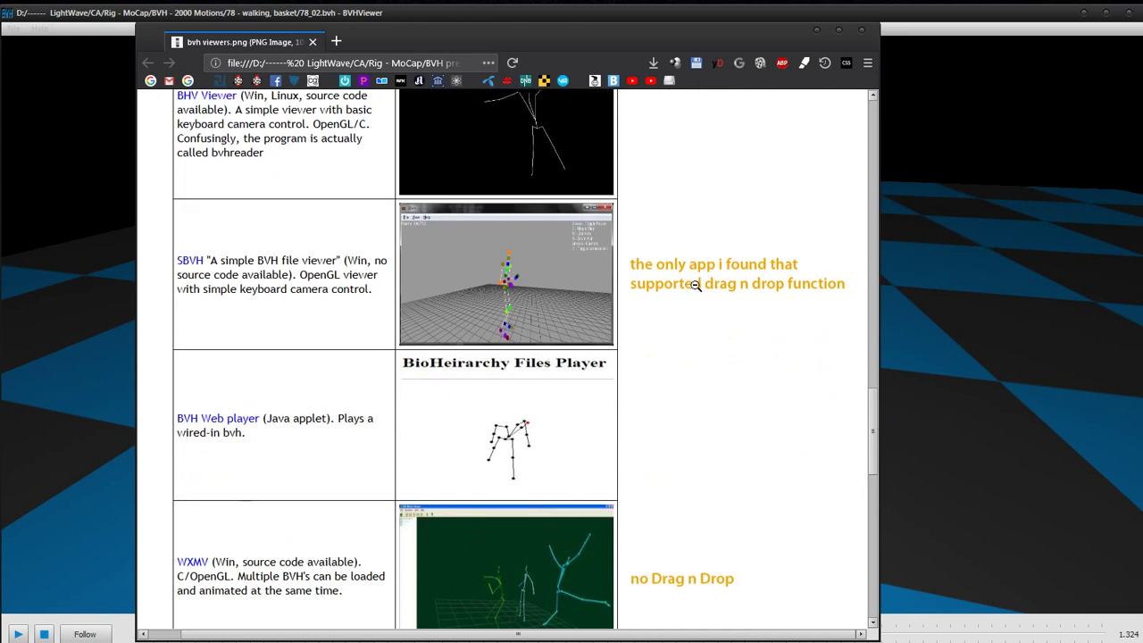
# - In the walking clips folder, select 78_07 and try dragging it, then close the folder
pyautogui.hotkey('alt', 'Tab')
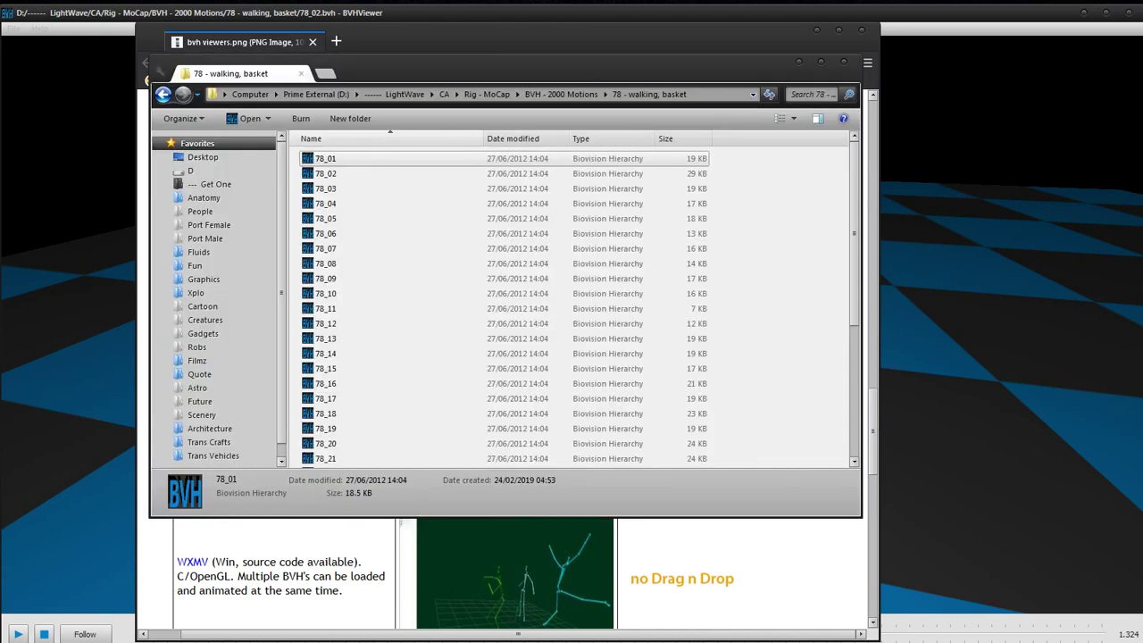
pyautogui.click(352, 250)
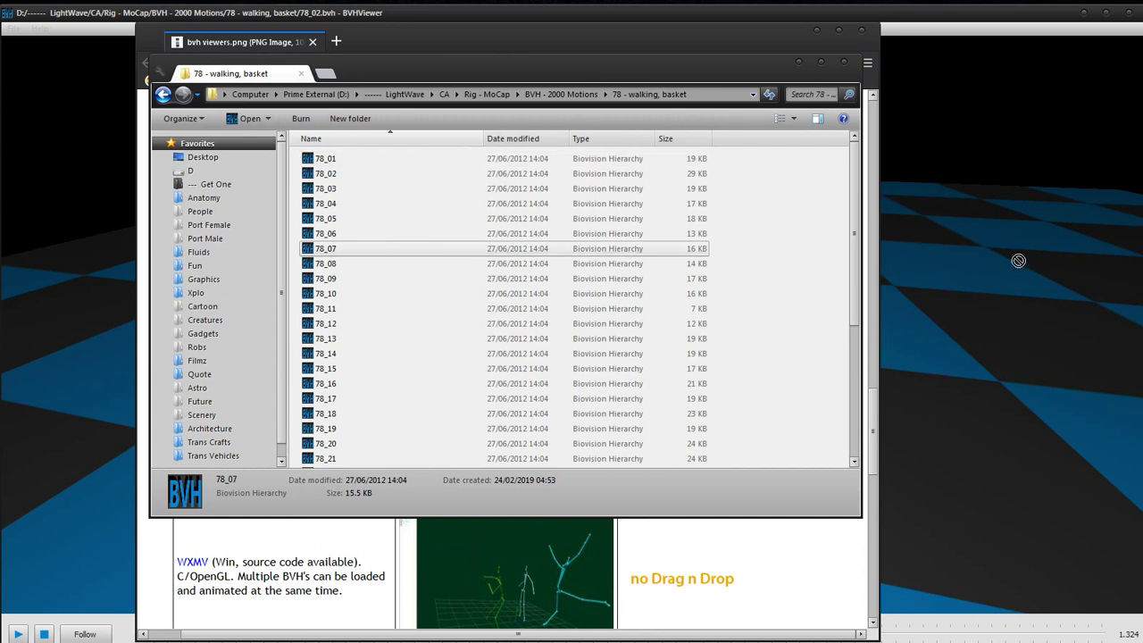
pyautogui.moveTo(325, 248)
pyautogui.mouseDown()
pyautogui.moveTo(348, 234)
pyautogui.moveTo(340, 241)
pyautogui.mouseUp()
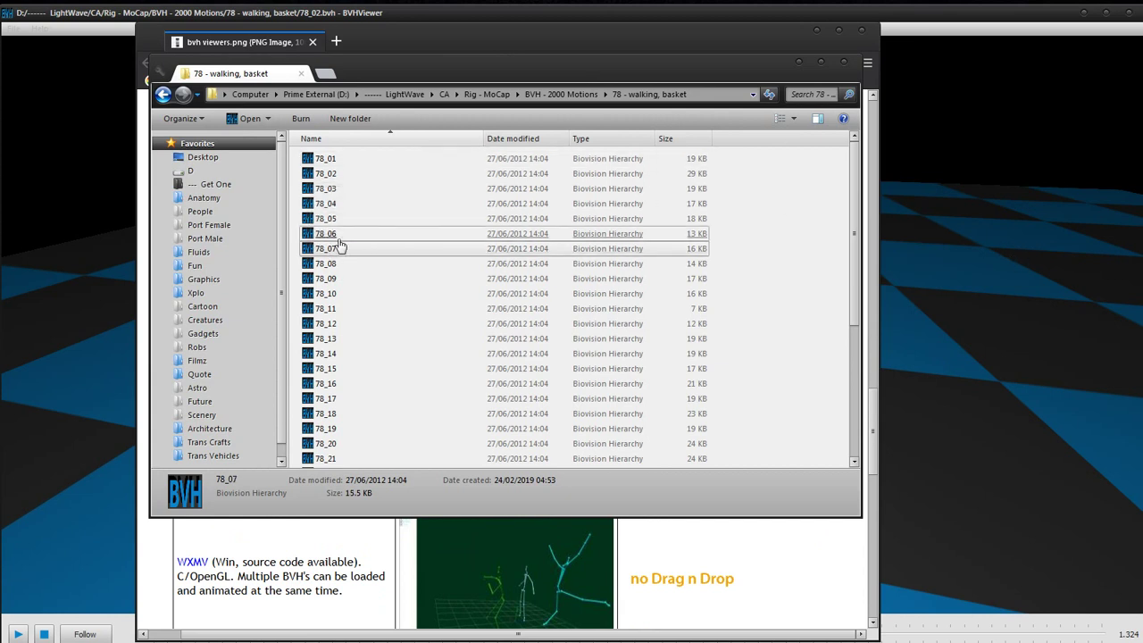
pyautogui.click(799, 60)
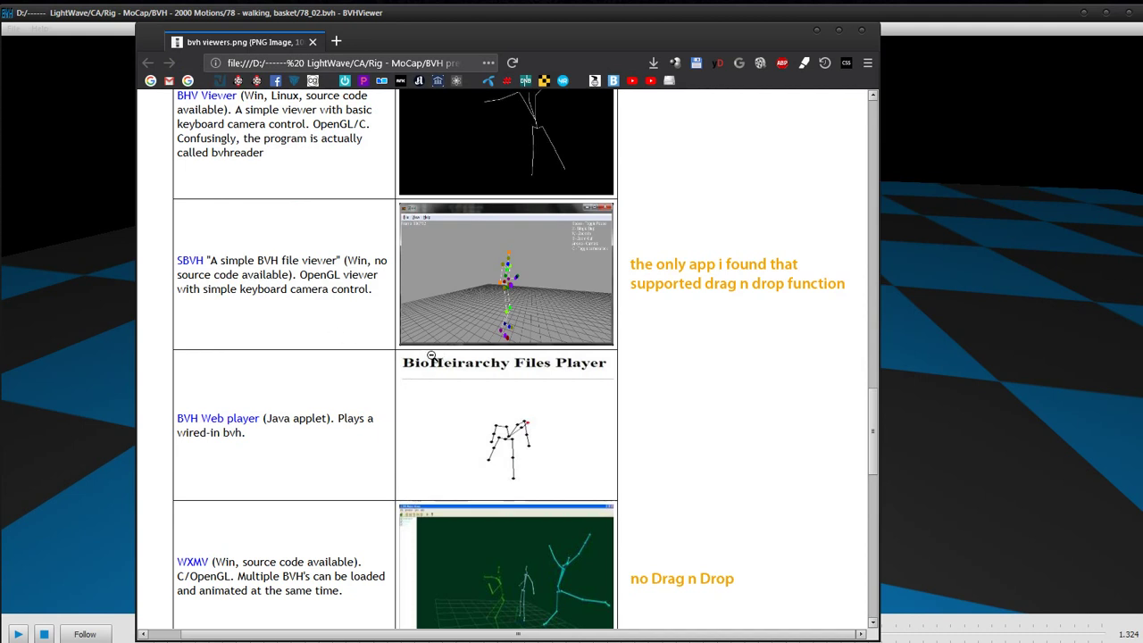
# - Scroll further down the viewer table, then minimize Firefox to reveal BVHViewer
pyautogui.moveTo(875, 439); pyautogui.dragTo(875, 482)
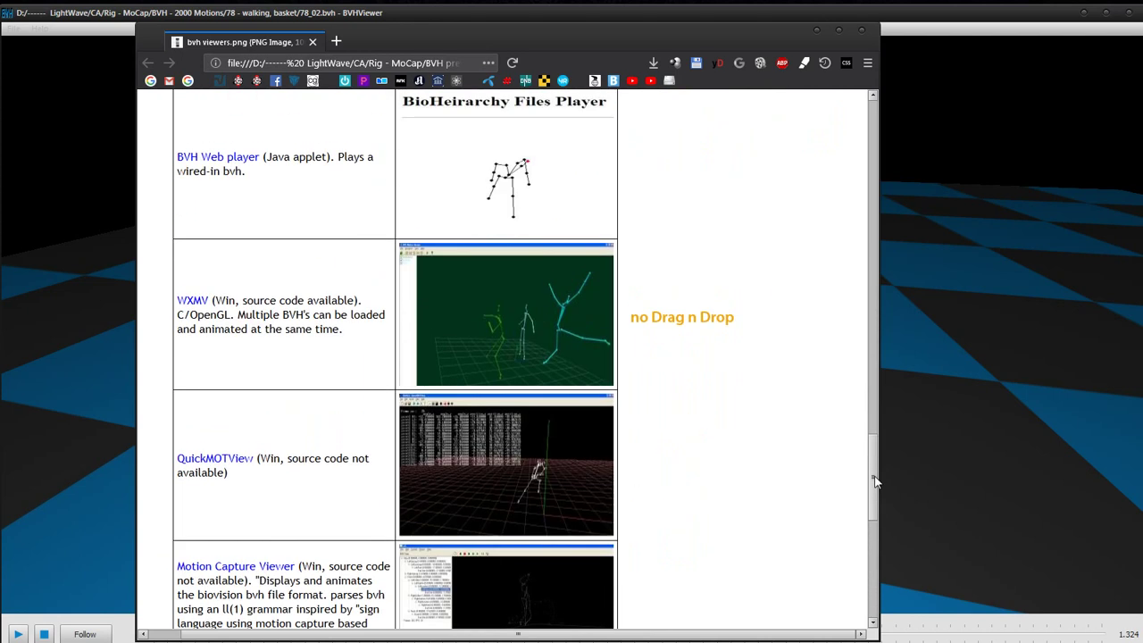
pyautogui.click(817, 32)
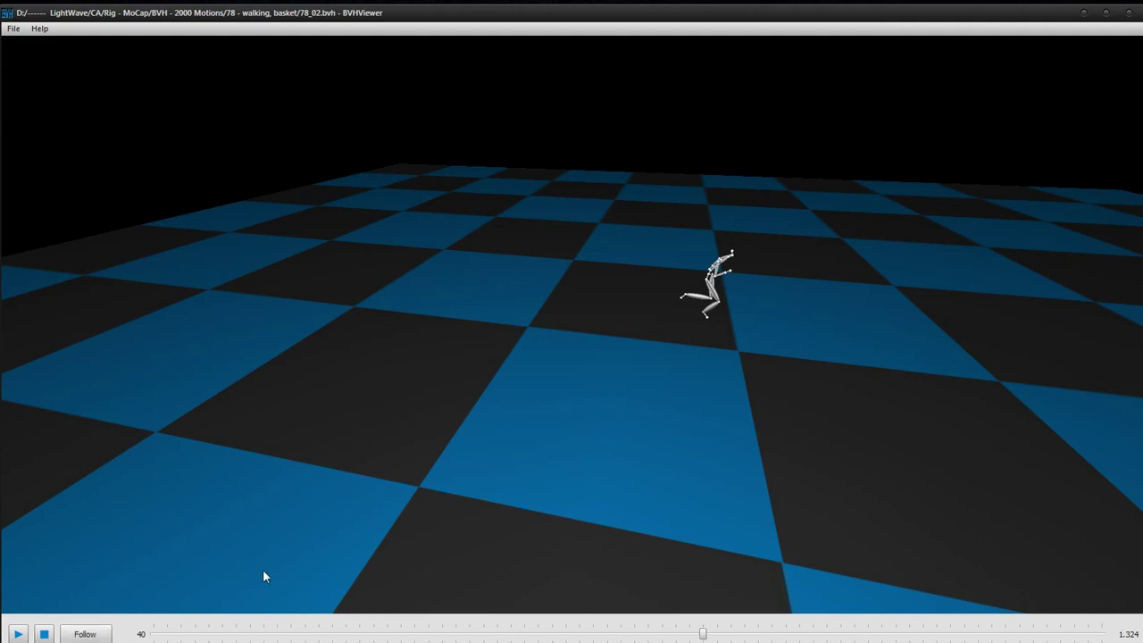
# - Turn on Follow, play 78_02 from the start, then load 78_03
pyautogui.click(85, 634)
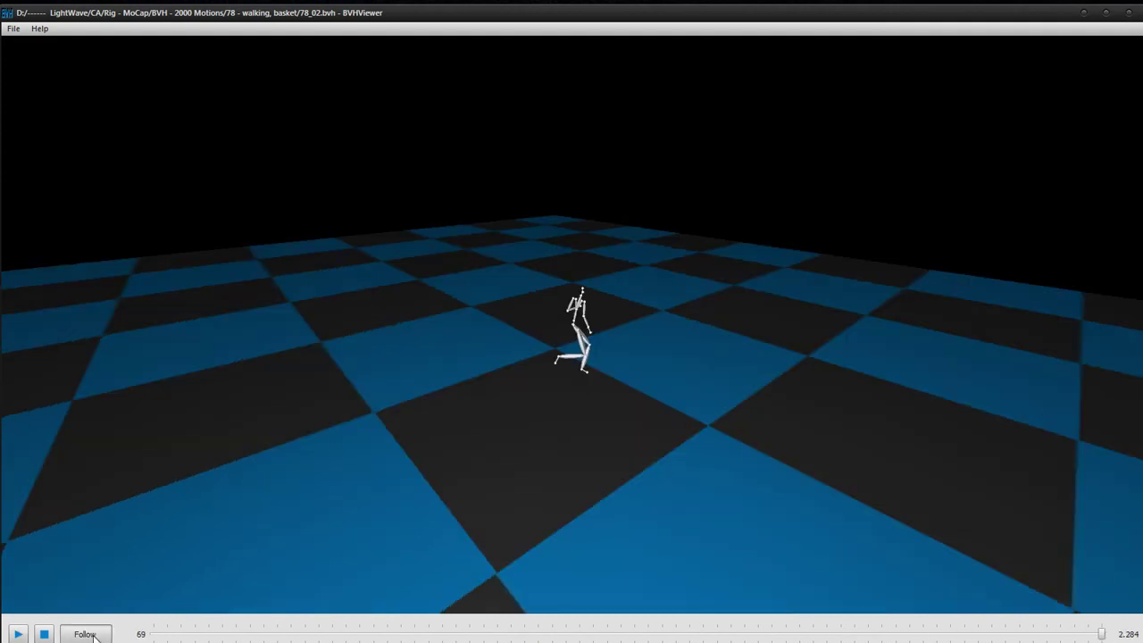
pyautogui.click(18, 634)
pyautogui.click(20, 635)
pyautogui.press('Down')
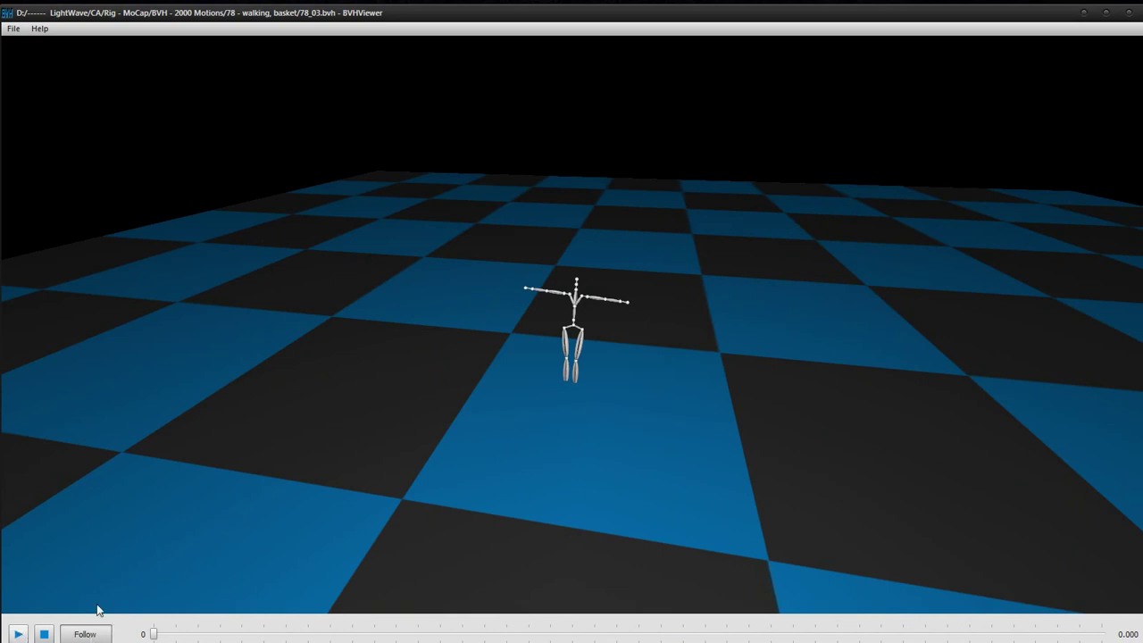
# - Play clips 78_03 through 78_07 one after another, loading each next clip with Page Down
pyautogui.press('space')
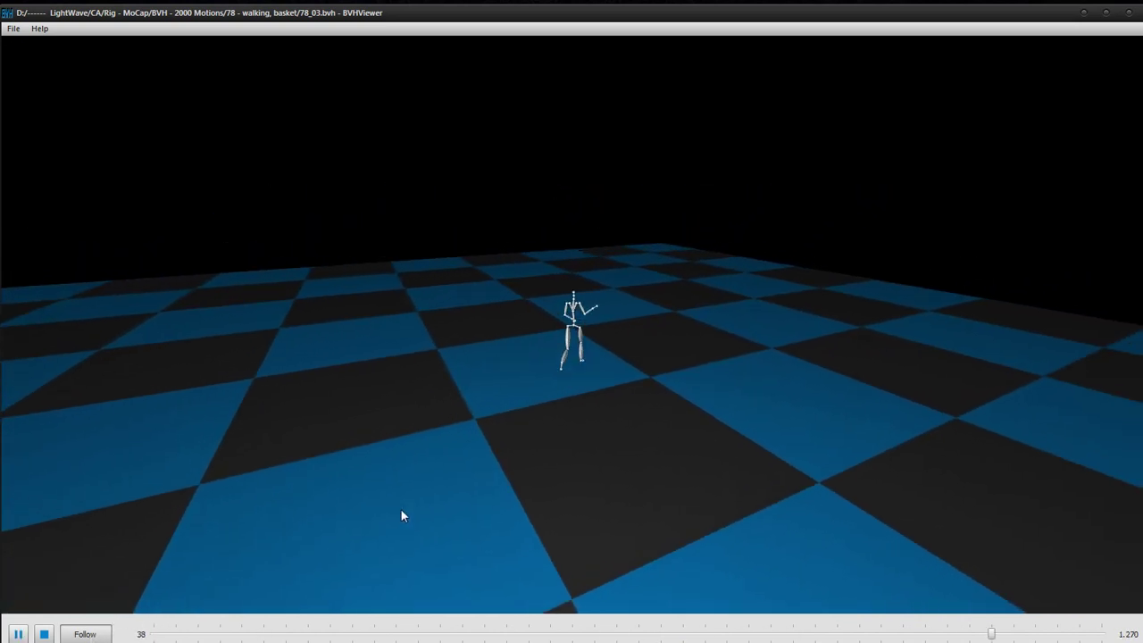
pyautogui.press('pagedown')
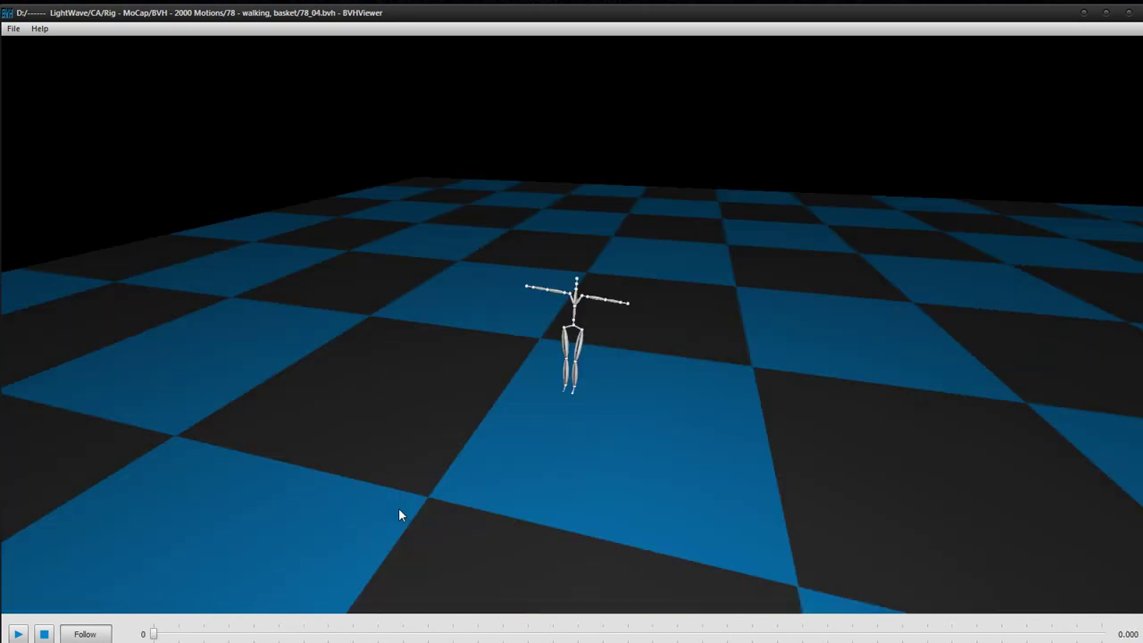
pyautogui.press('space')
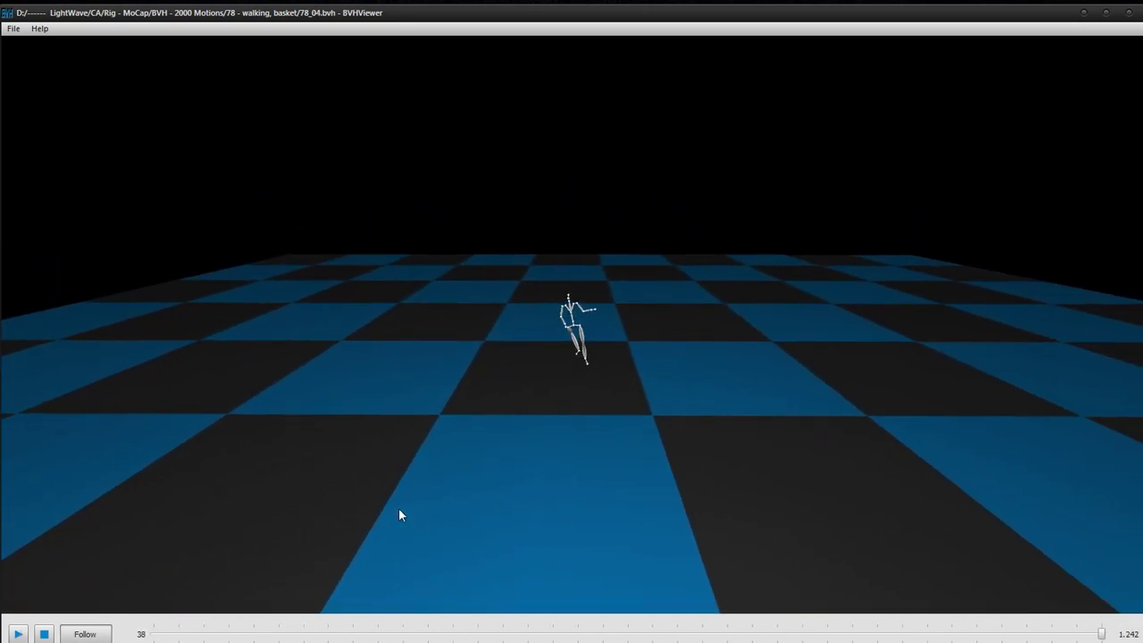
pyautogui.press('pagedown')
pyautogui.press('space')
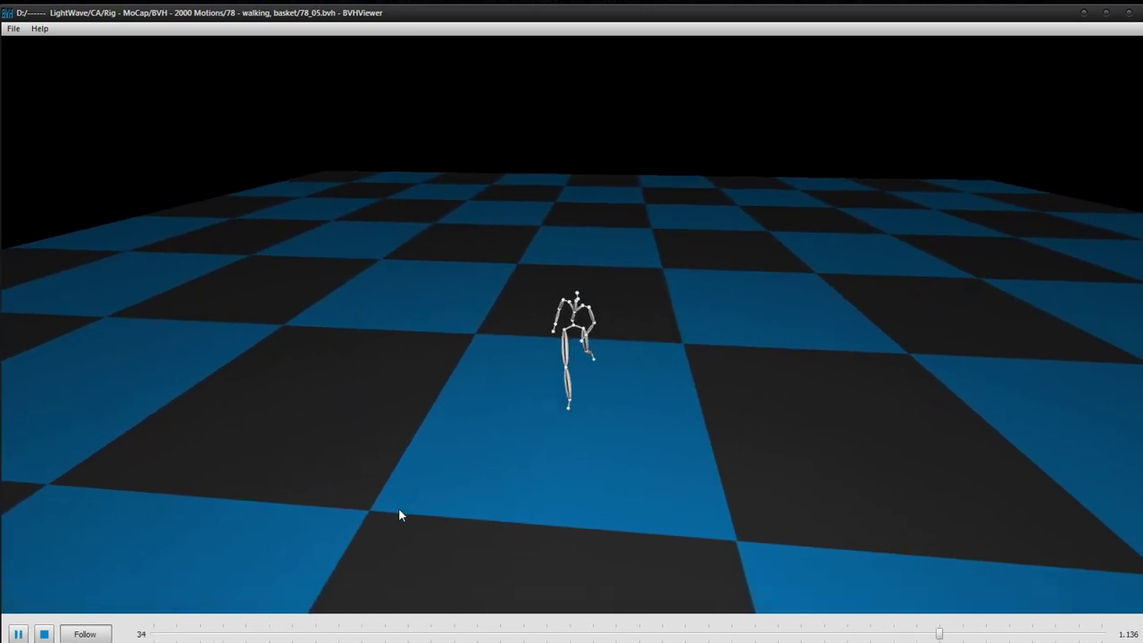
pyautogui.press('pagedown')
pyautogui.press('space')
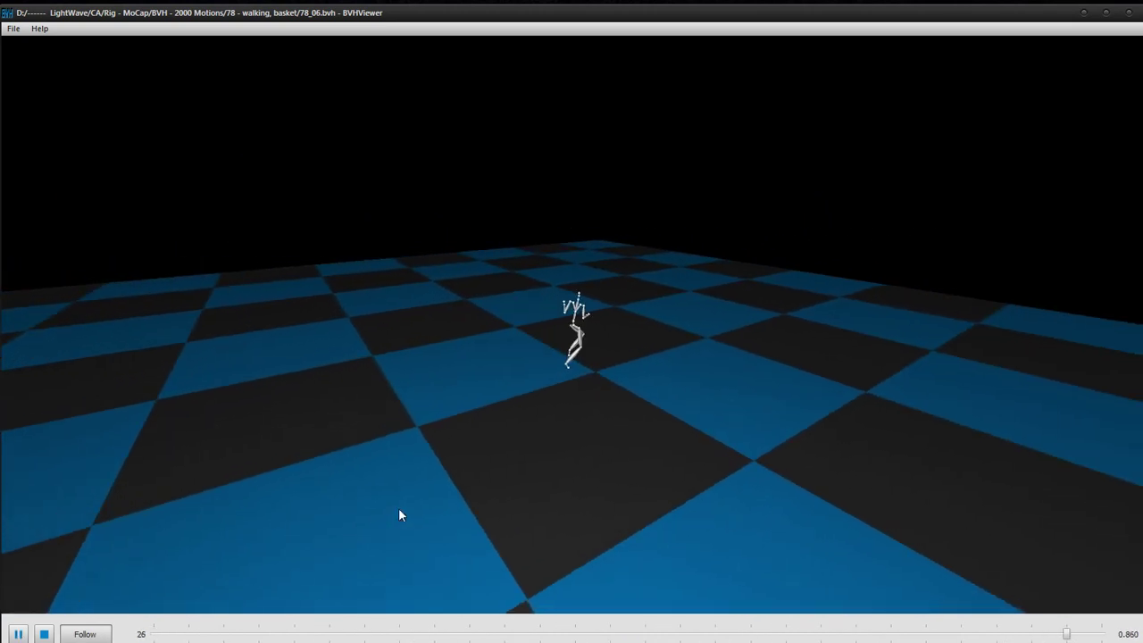
pyautogui.press('pagedown')
pyautogui.press('space')
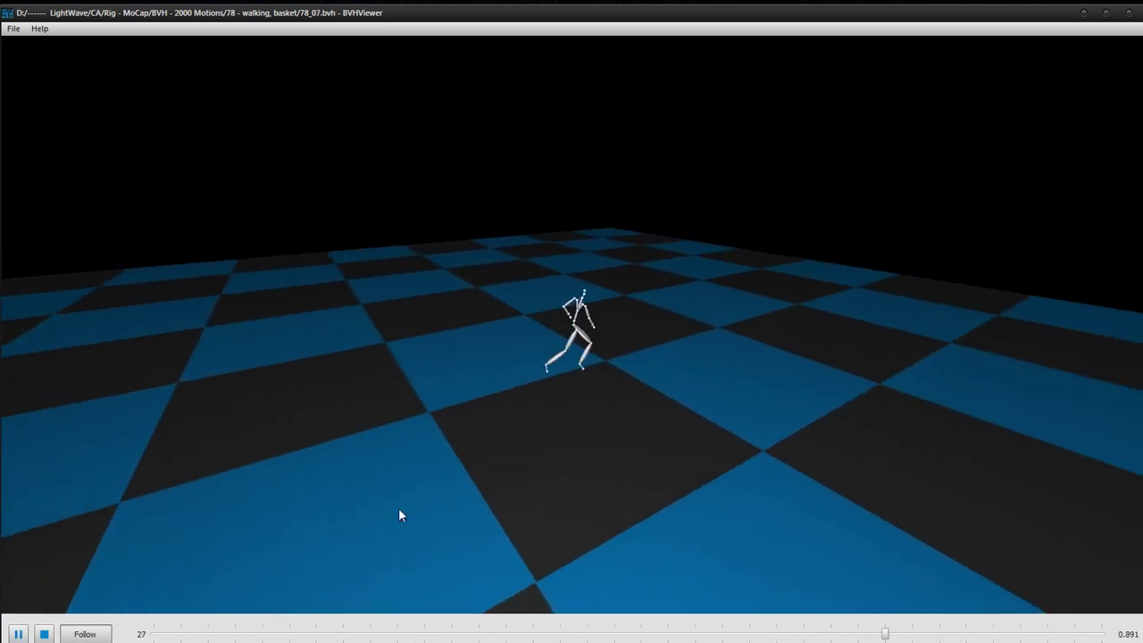
# - Continue loading and playing clips 78_08 through 78_12 in sequence
pyautogui.press('pagedown')
pyautogui.press('space')
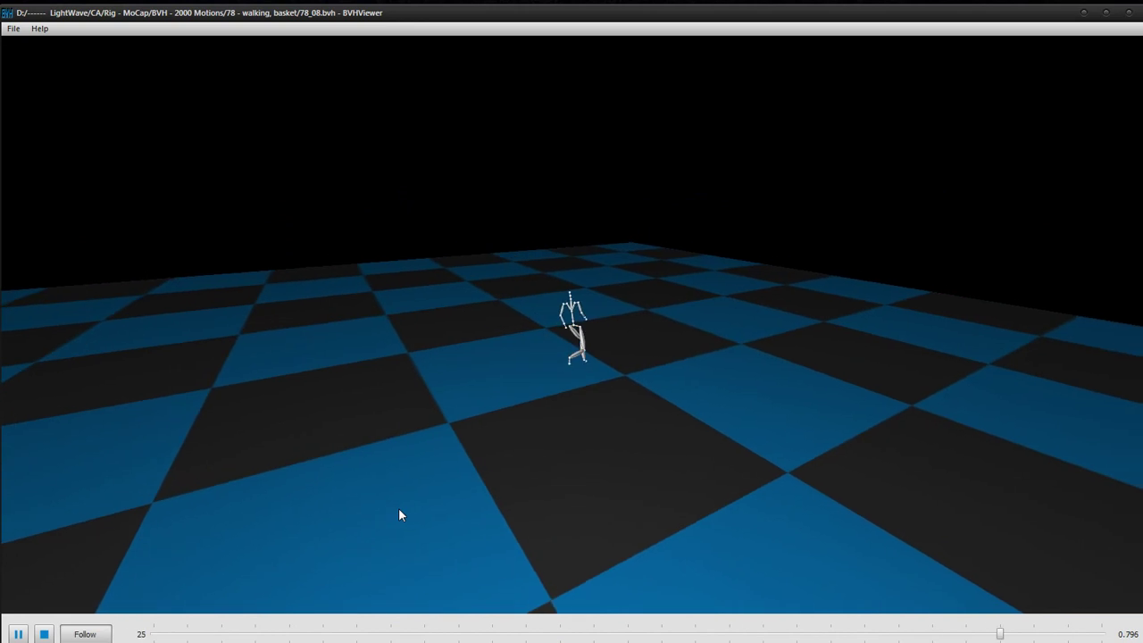
pyautogui.press('pagedown')
pyautogui.press('space')
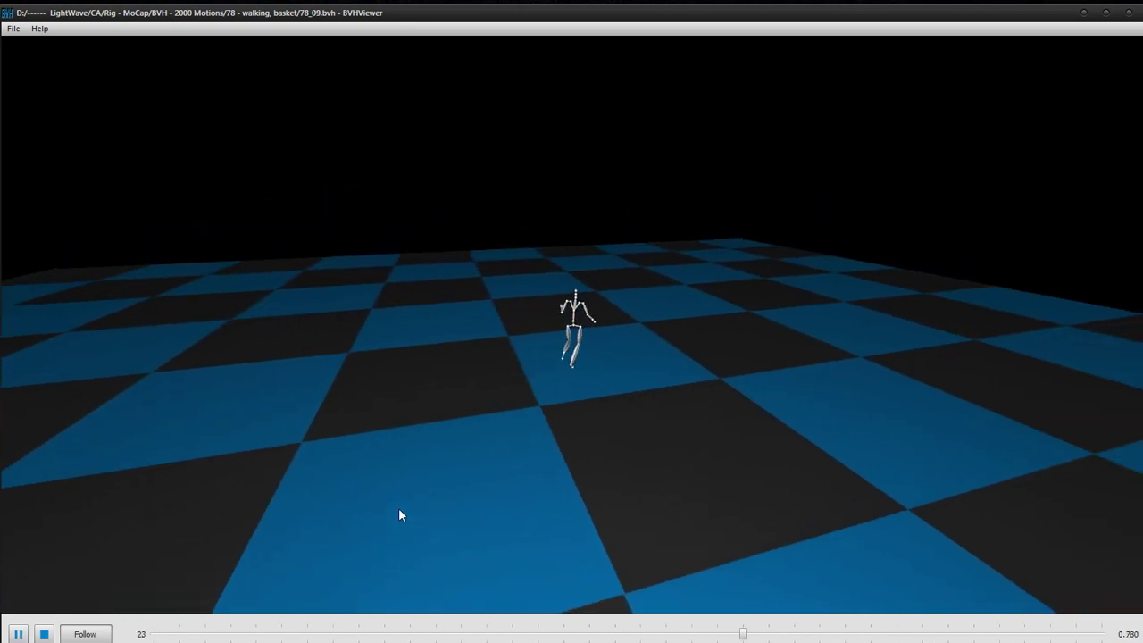
pyautogui.press('pagedown')
pyautogui.press('space')
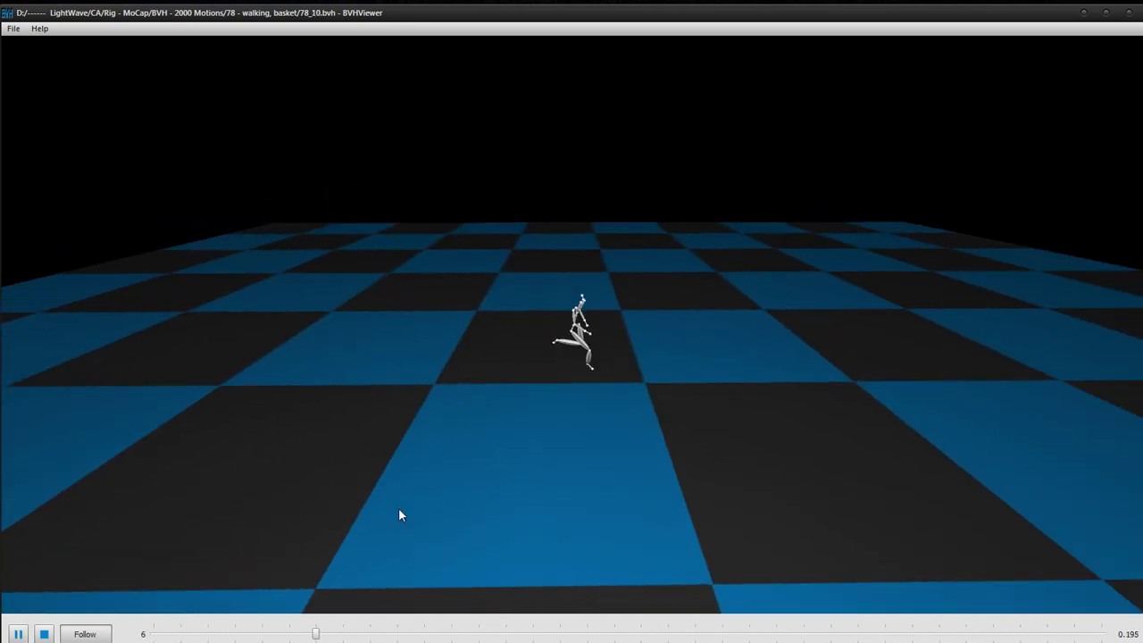
pyautogui.press('pagedown')
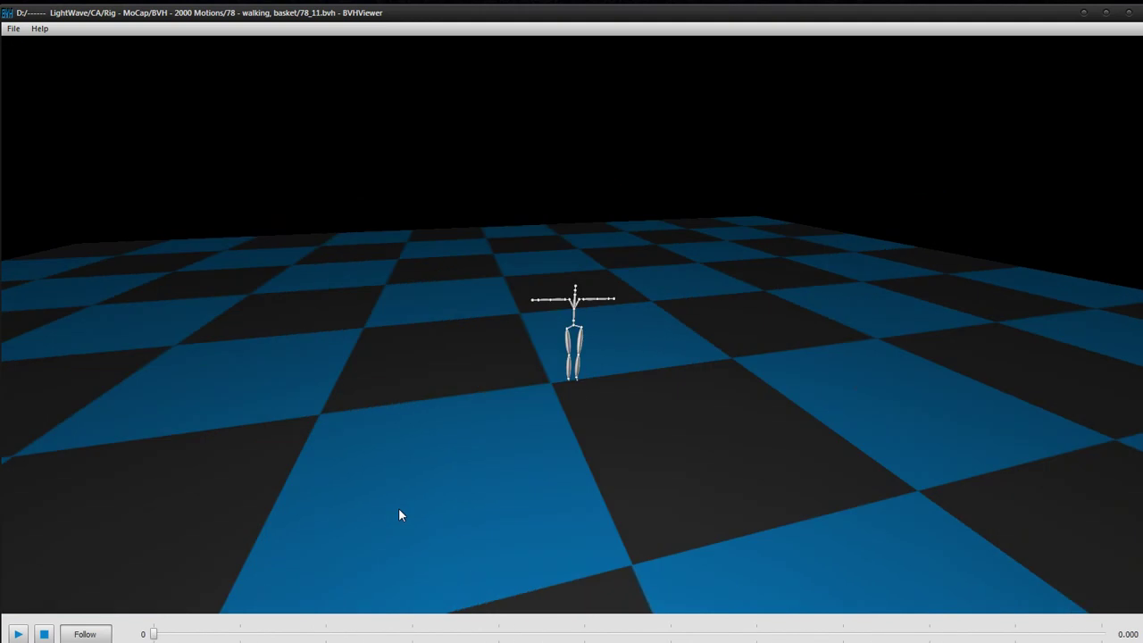
pyautogui.press('space')
pyautogui.press('pagedown')
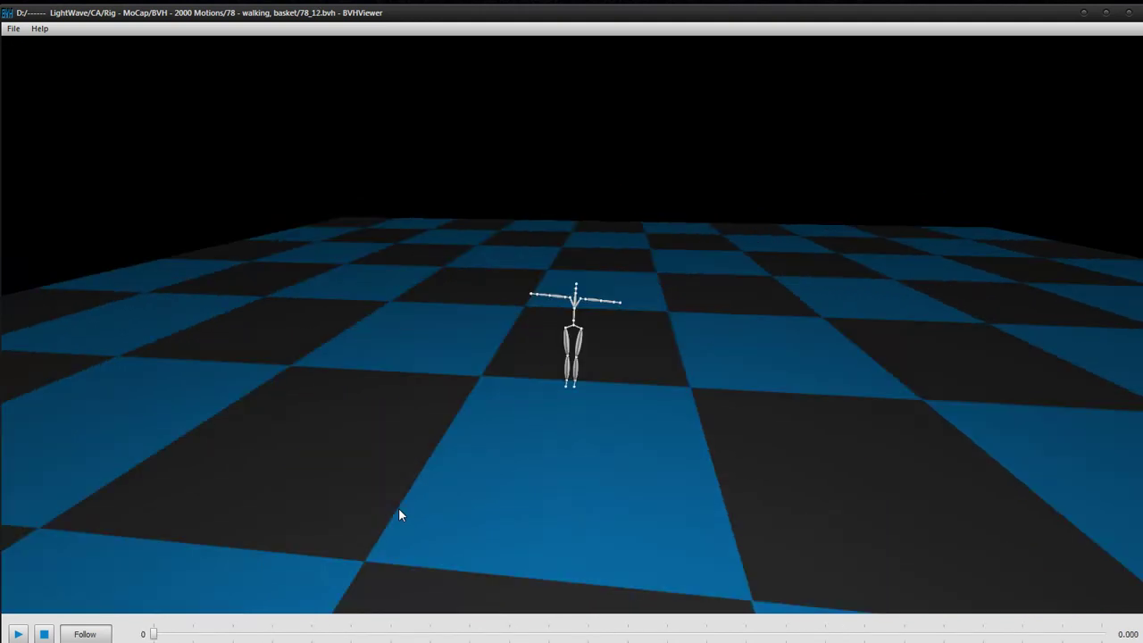
pyautogui.press('space')
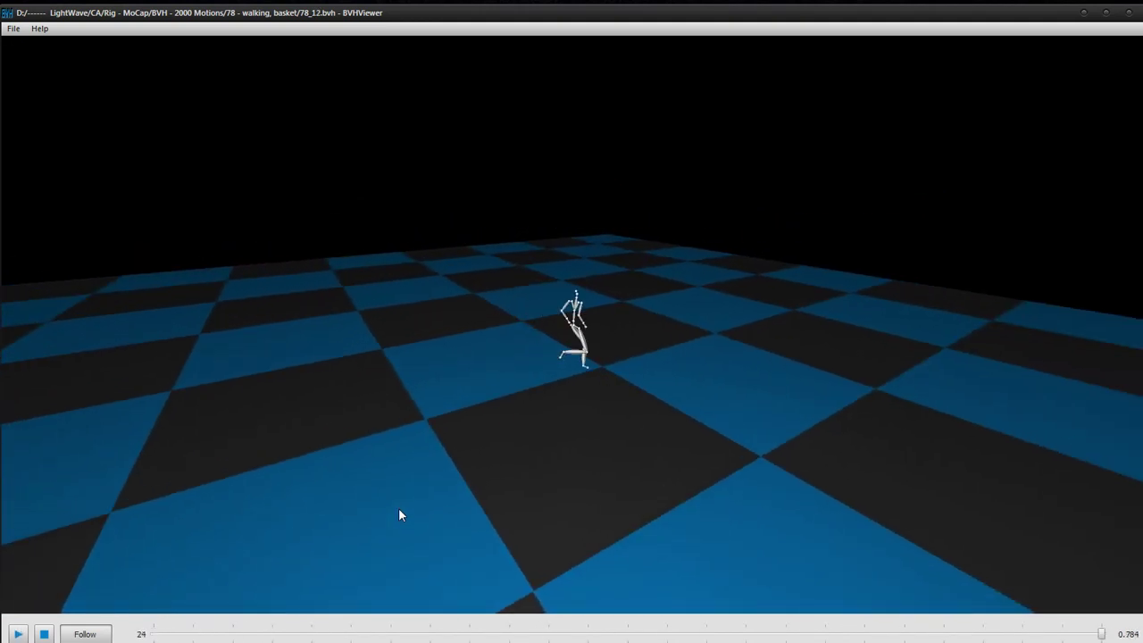